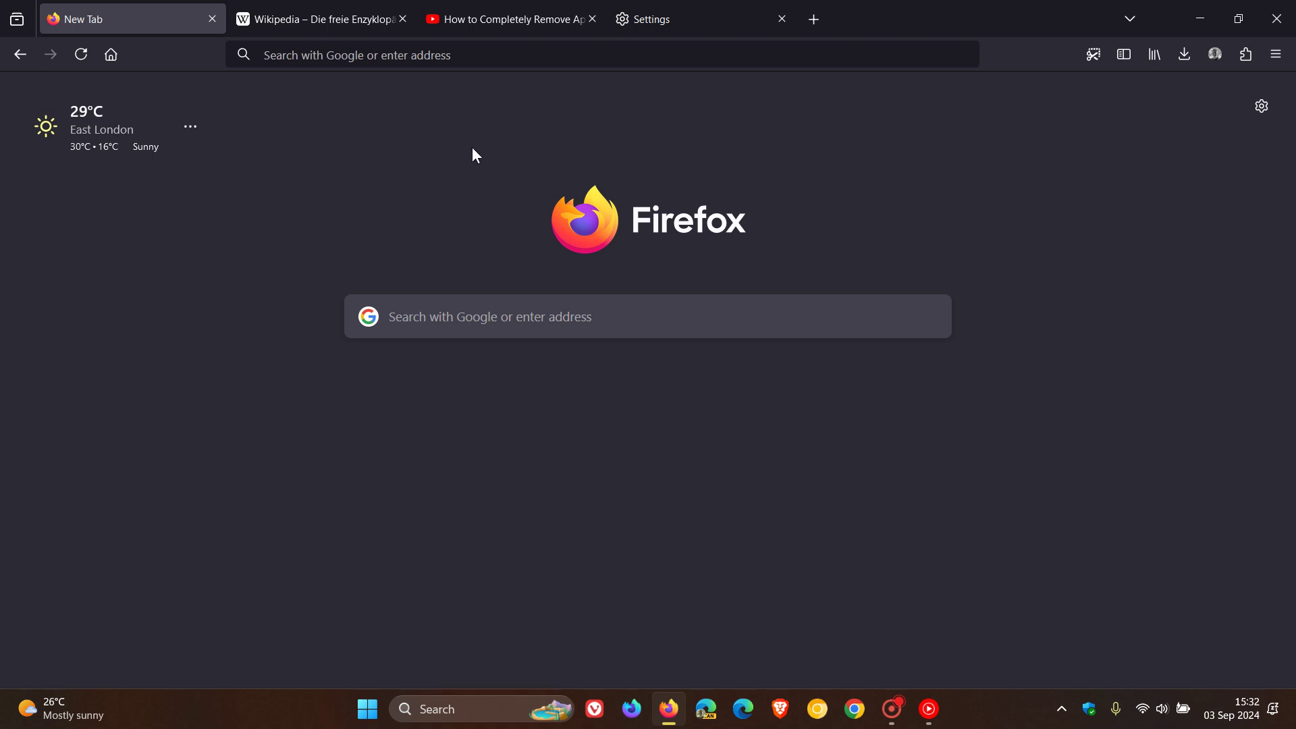
Open About Firefox from the Help menu to confirm version 130.0 (64-bit) is current
click(1276, 54)
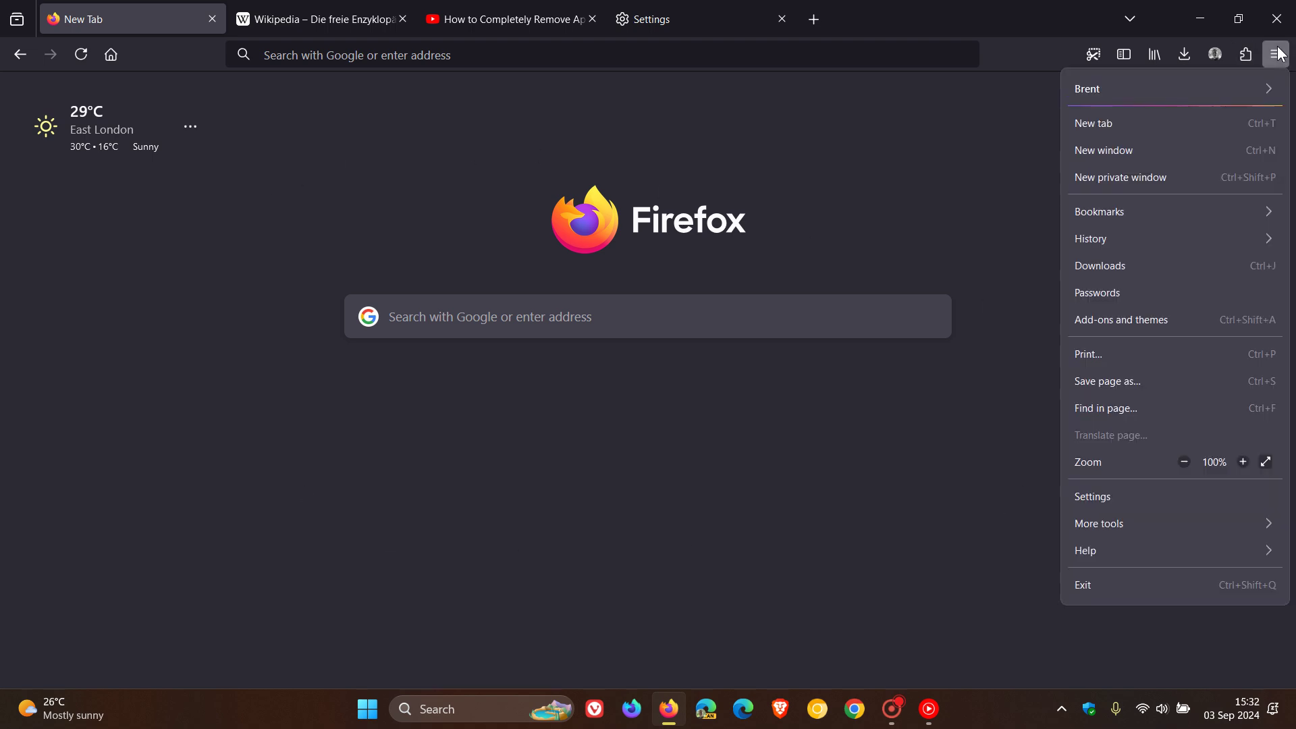
click(1173, 552)
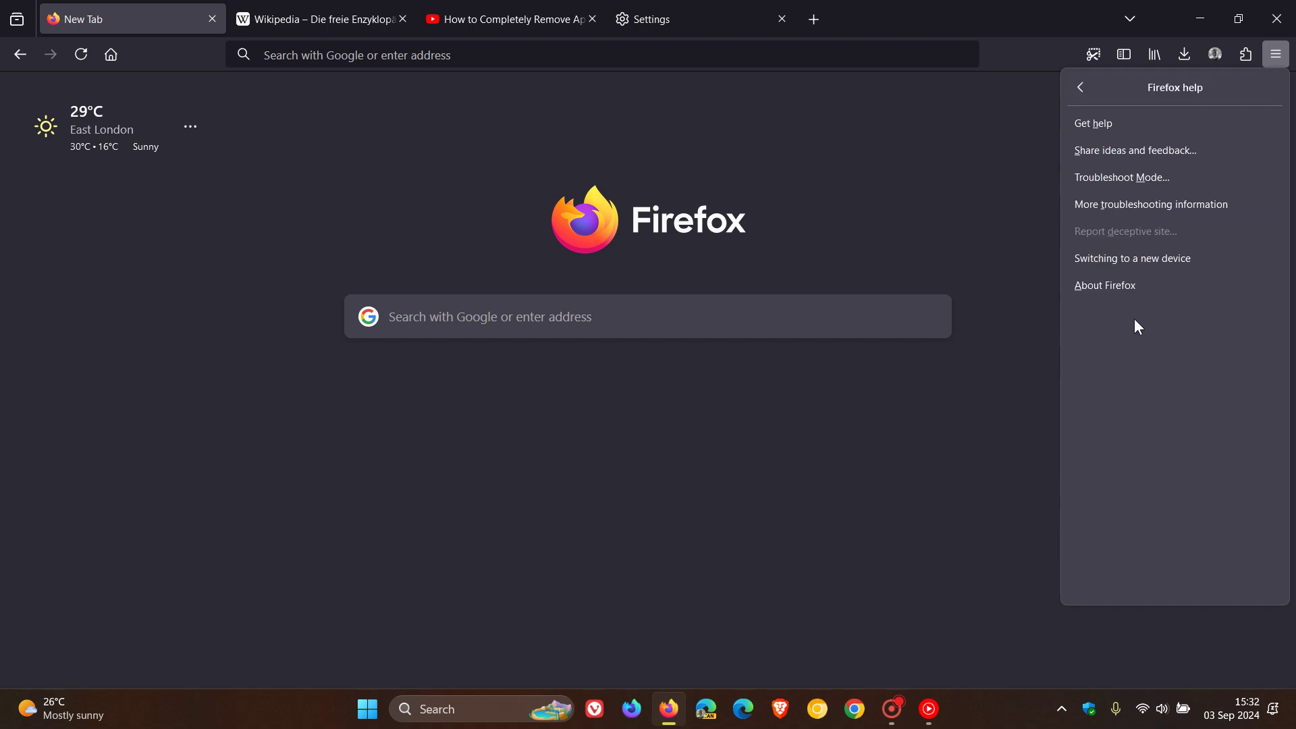
click(1128, 286)
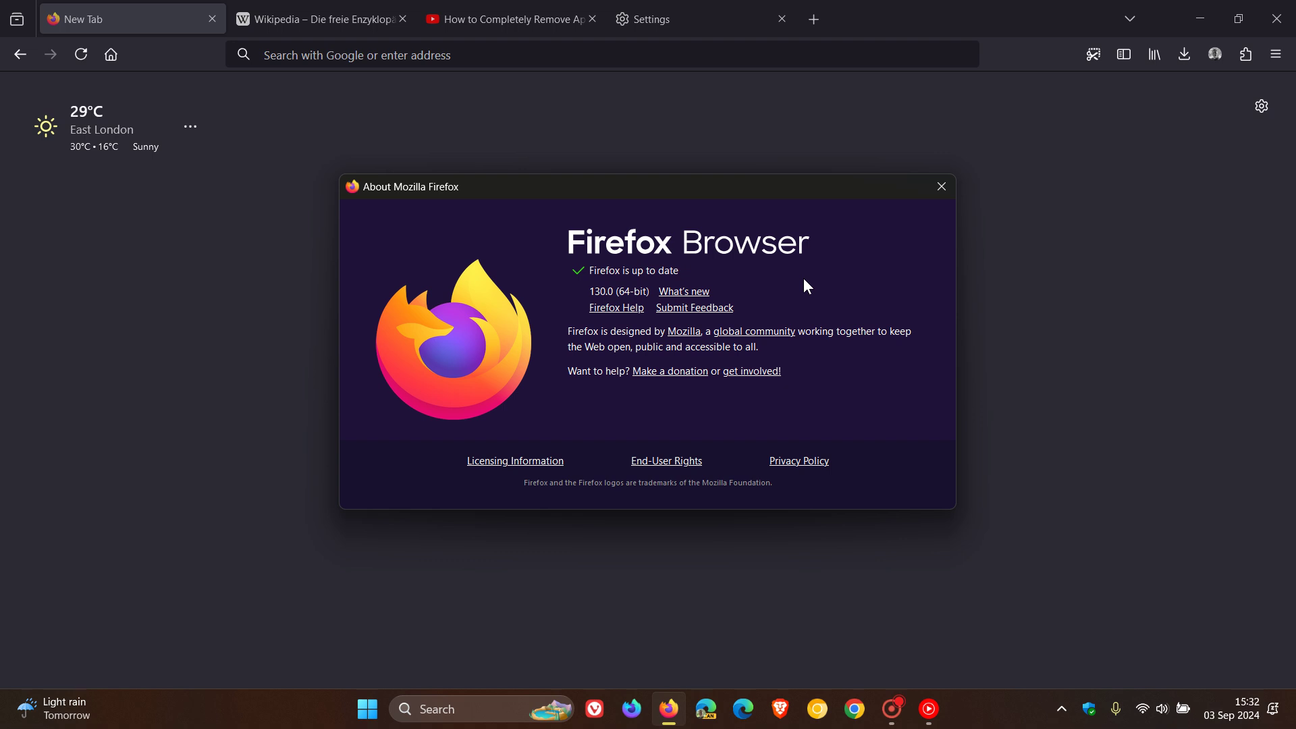
Close the About window and try the light blue solid-colour New Tab wallpaper
click(941, 188)
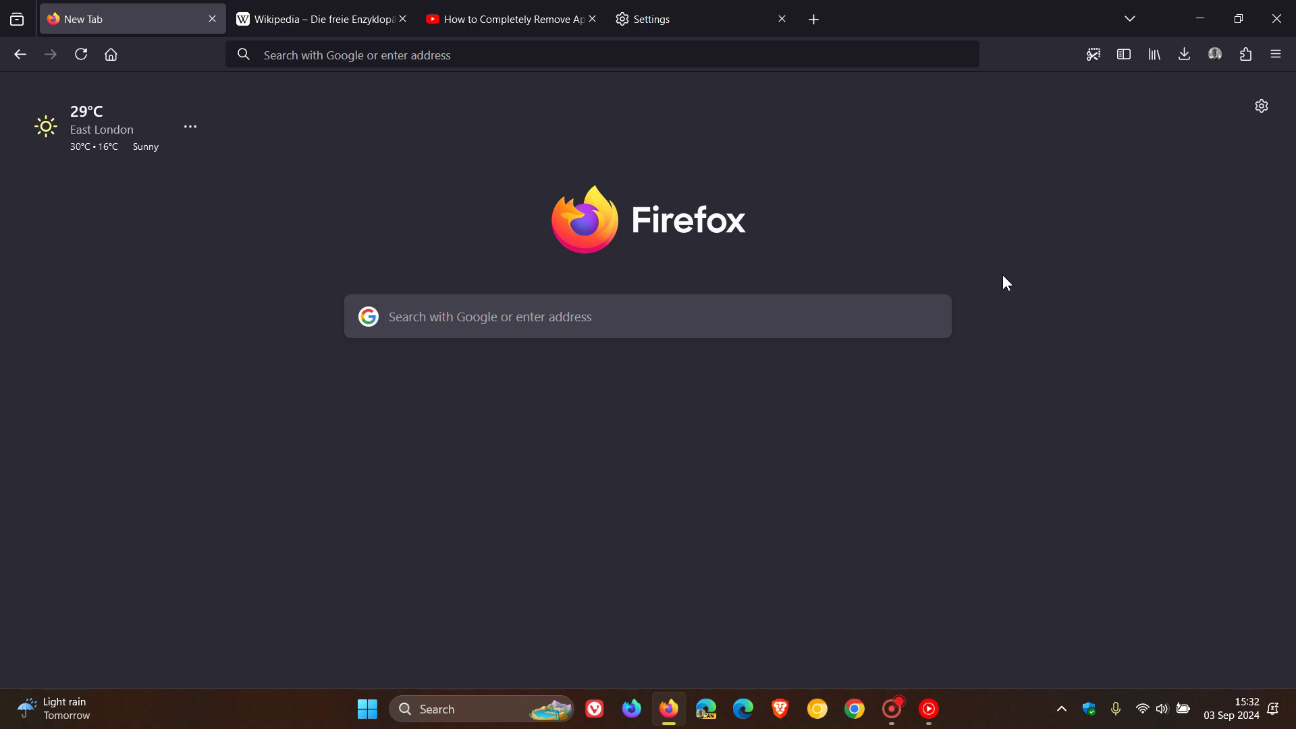
click(1260, 106)
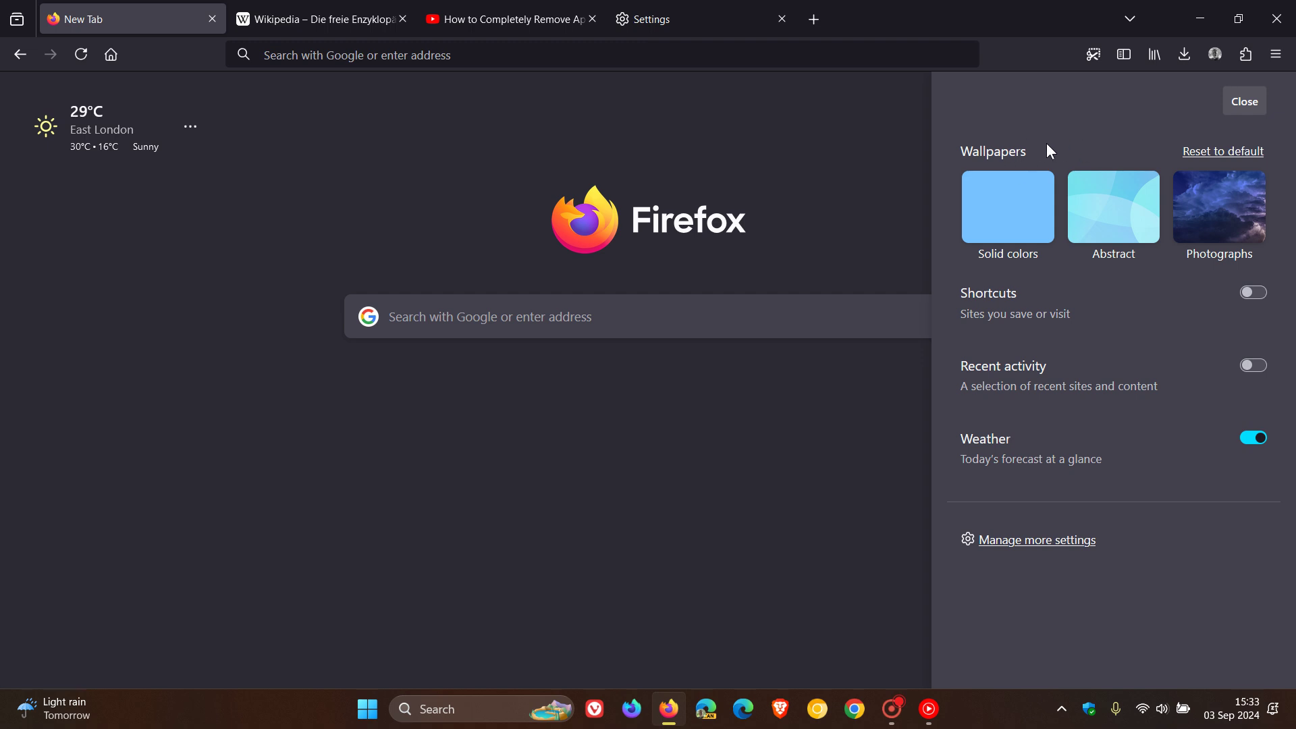
click(1016, 214)
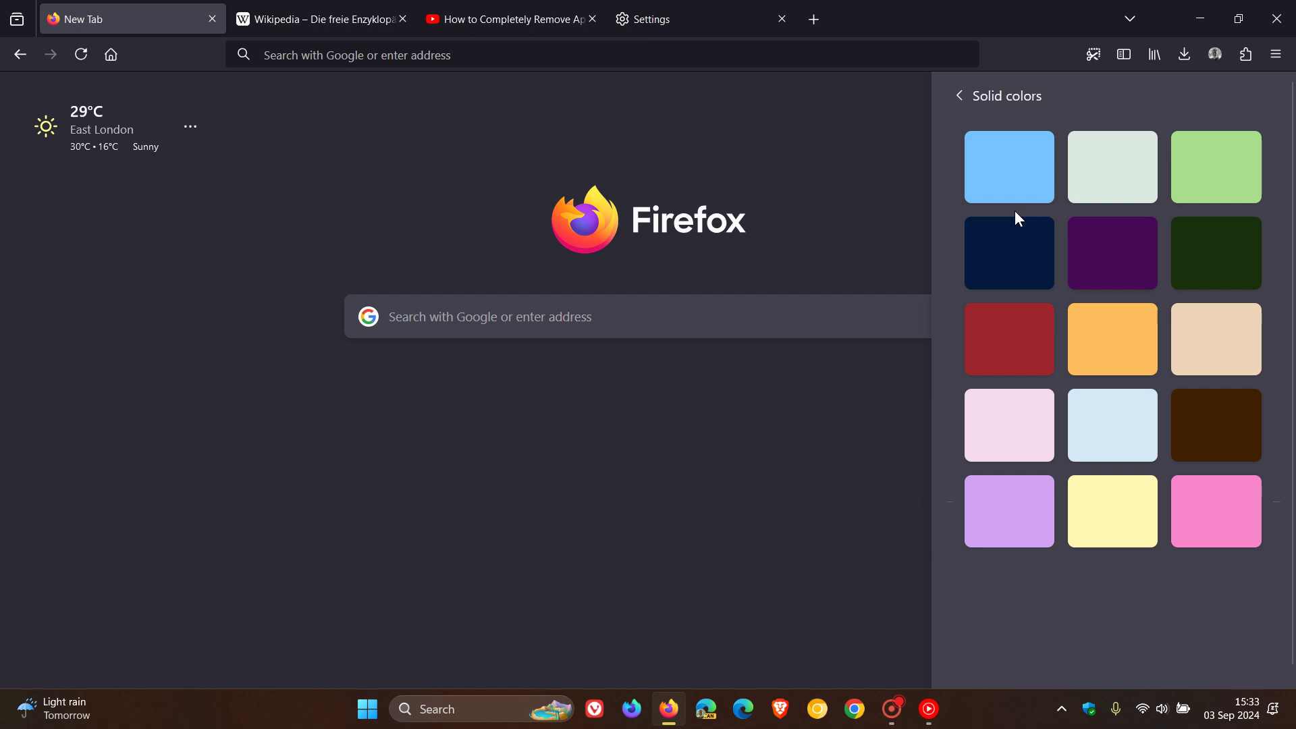
click(1011, 182)
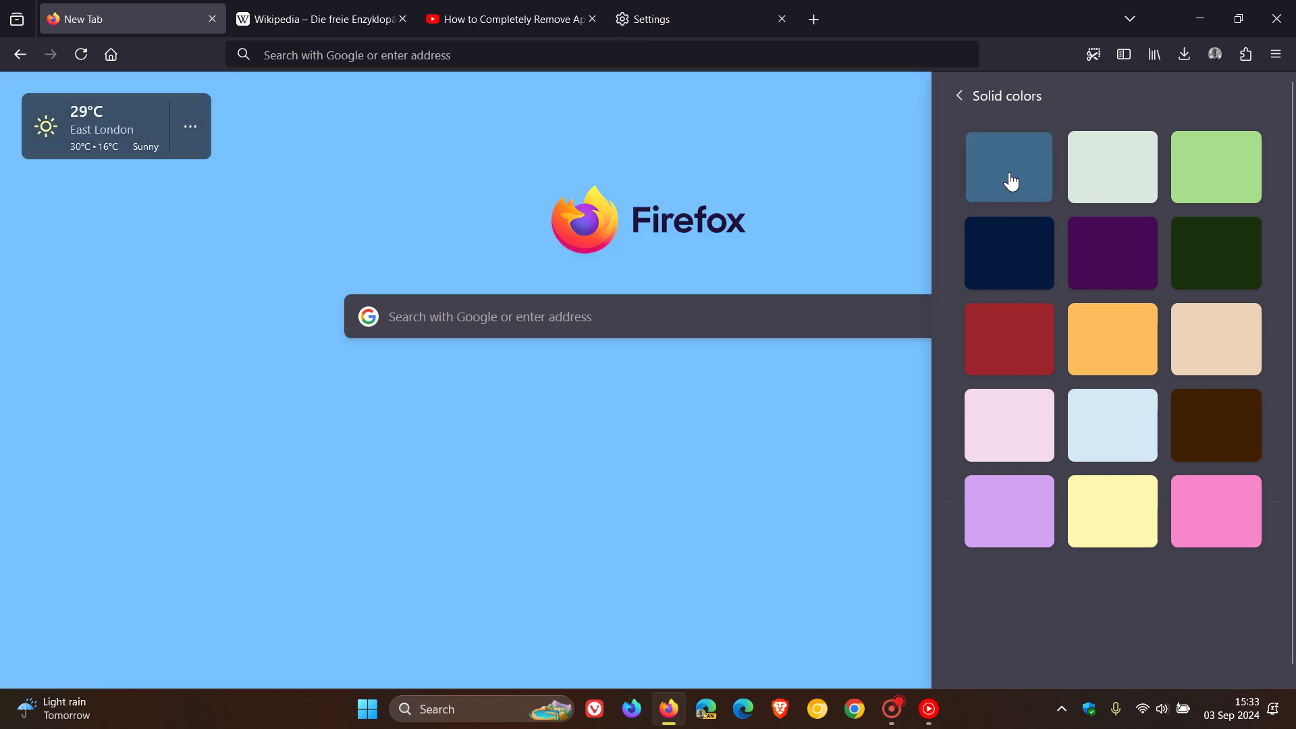
click(959, 96)
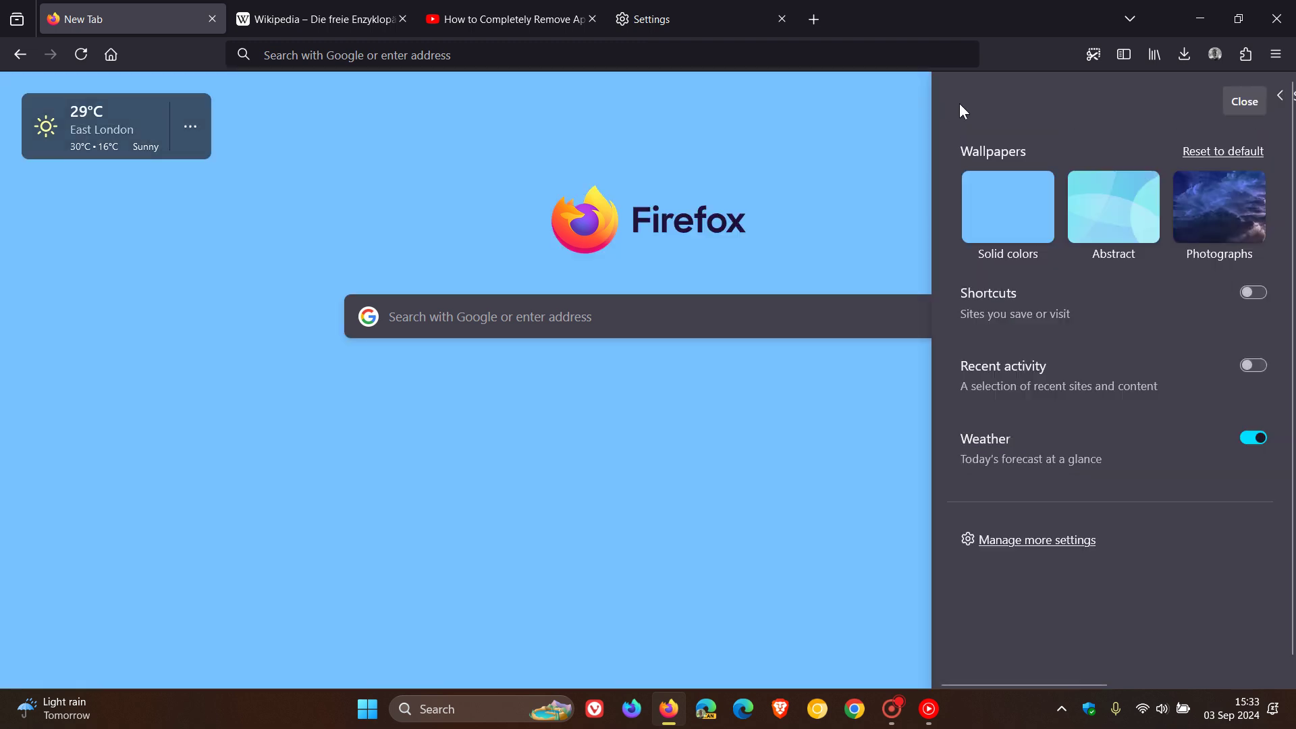
Try the first Abstract wallpaper design on the New Tab page
click(1112, 211)
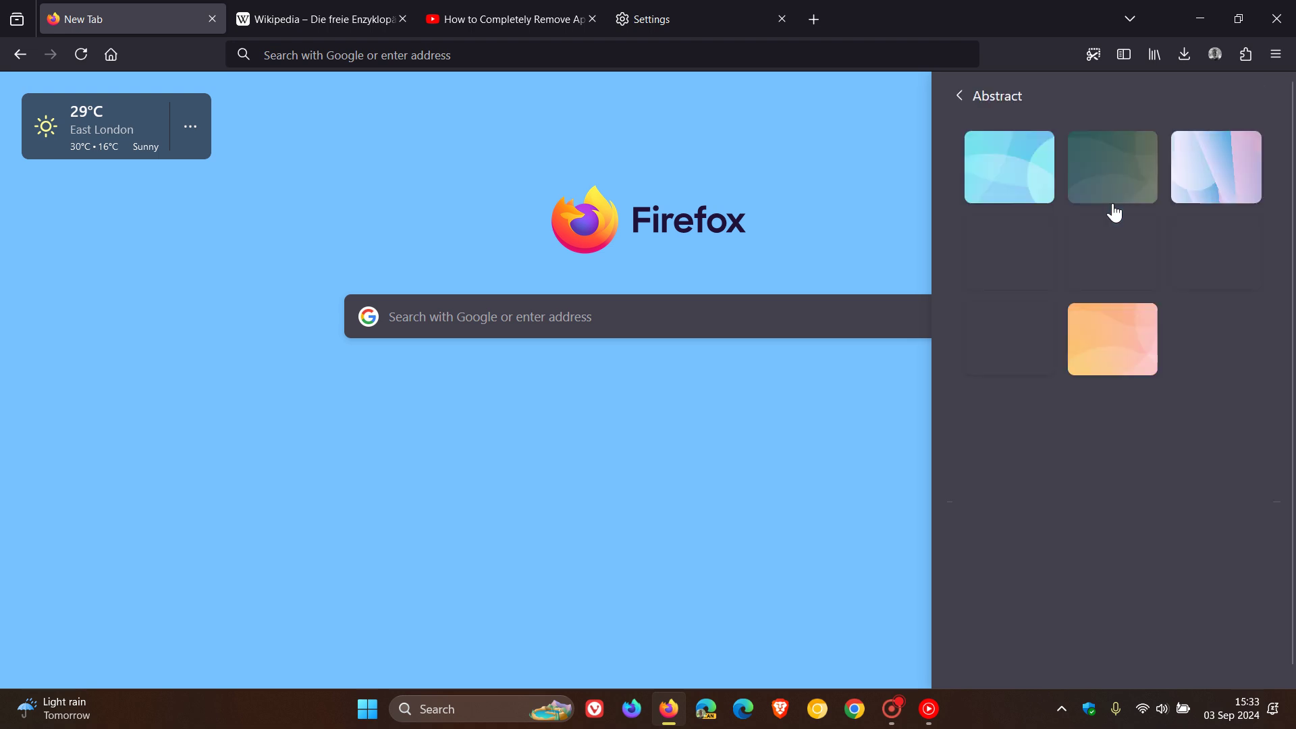
click(1008, 156)
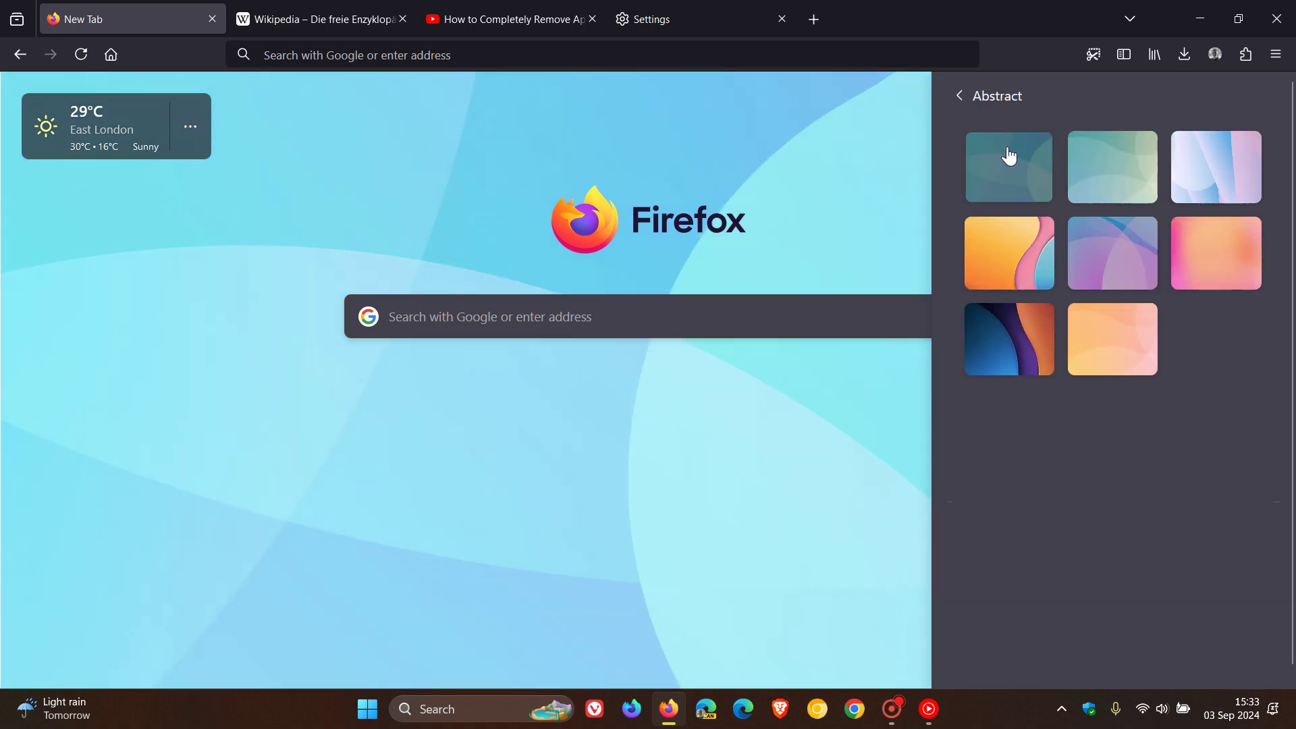
click(961, 97)
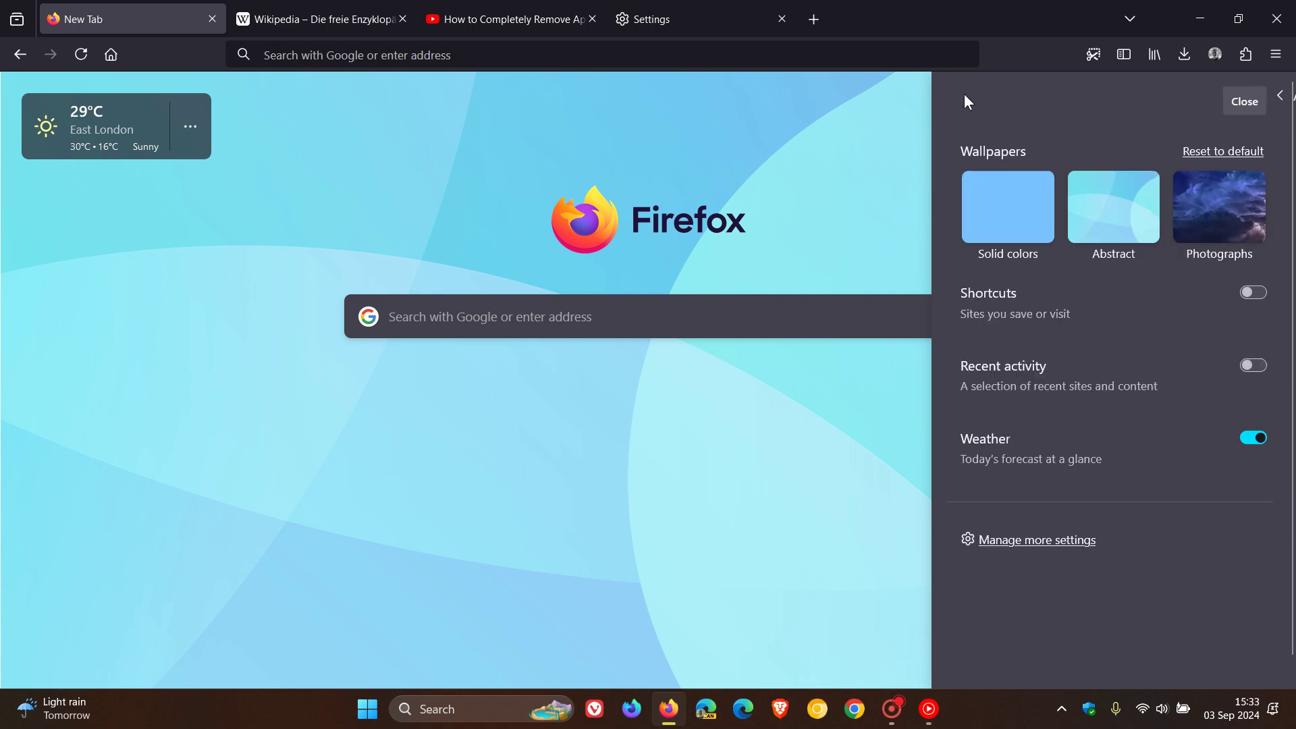
Apply the sunset-over-waves photograph as wallpaper and close the customization panel
click(1216, 210)
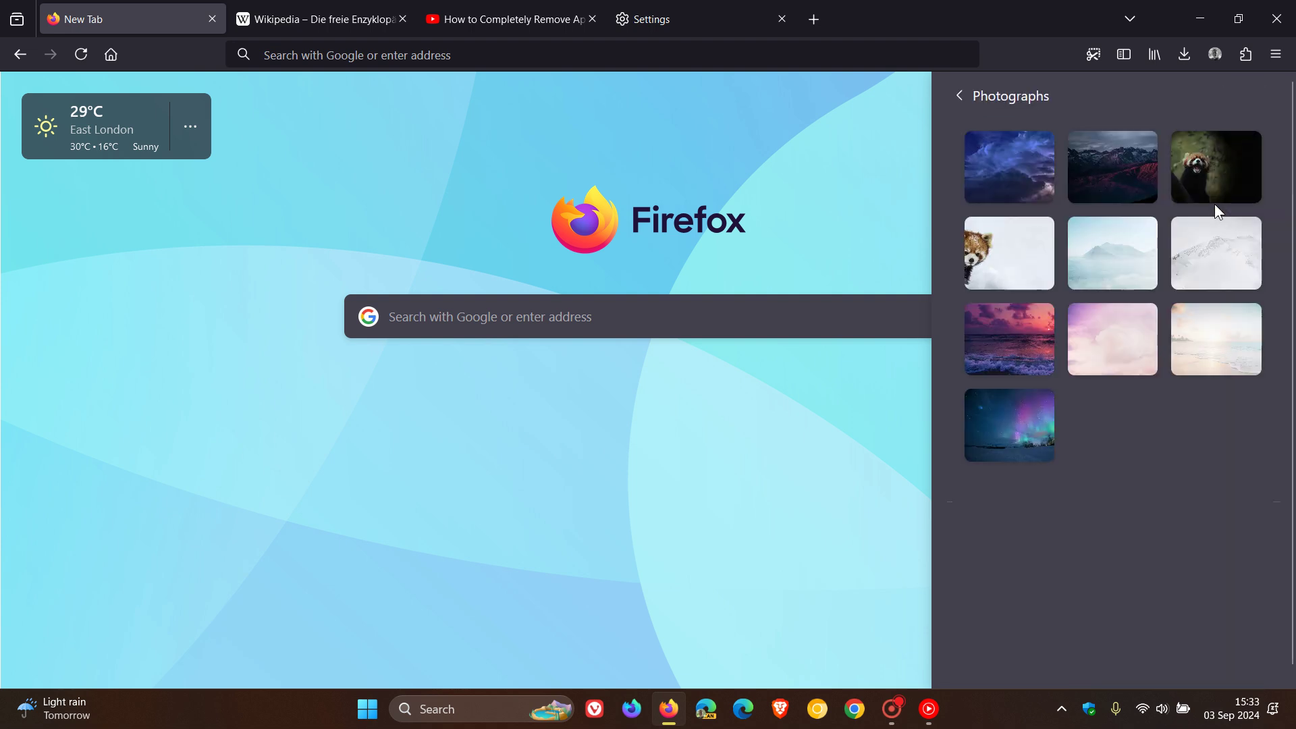
click(1012, 339)
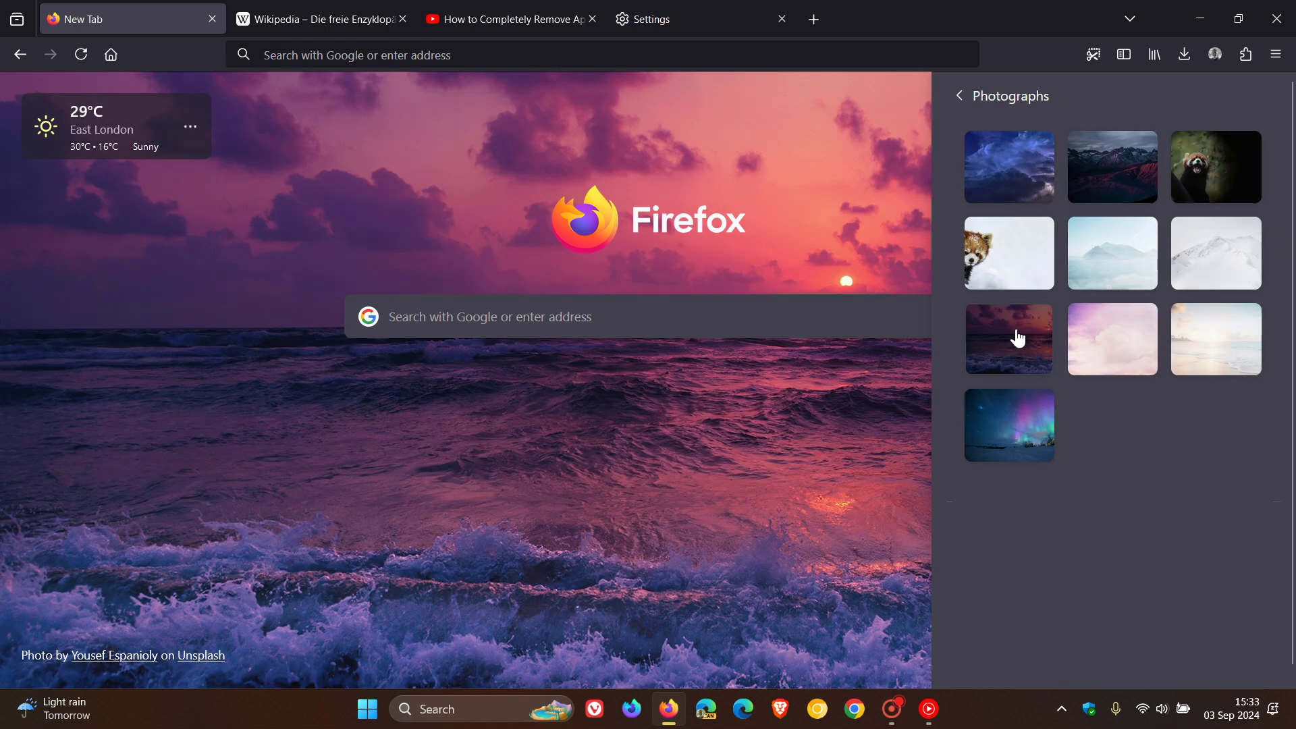
click(963, 98)
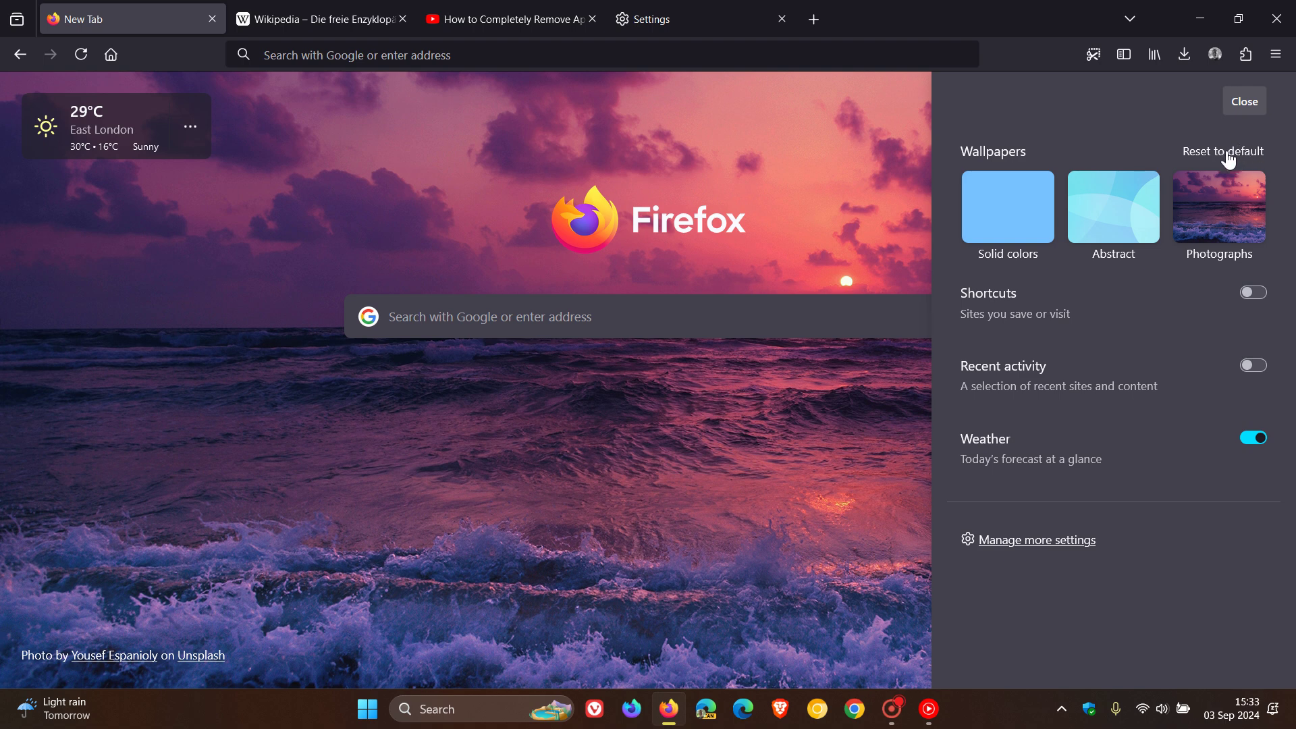
click(807, 184)
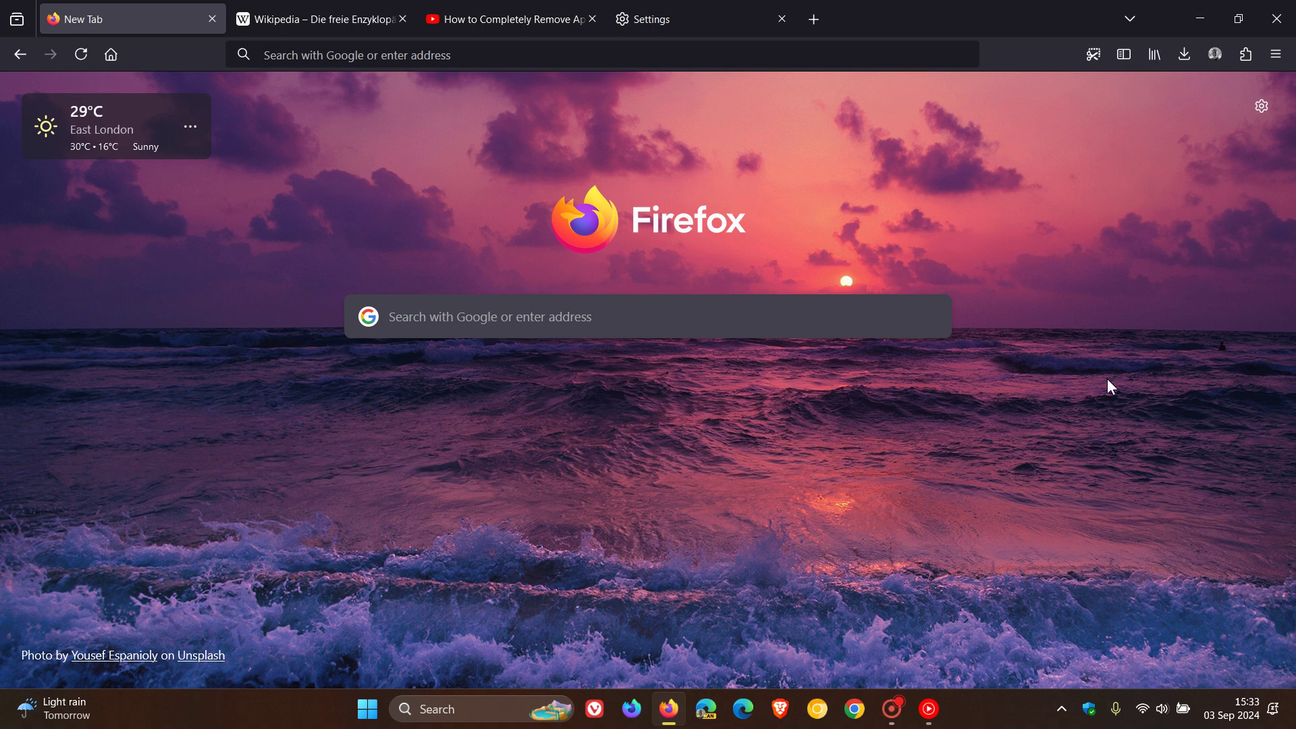
click(1259, 106)
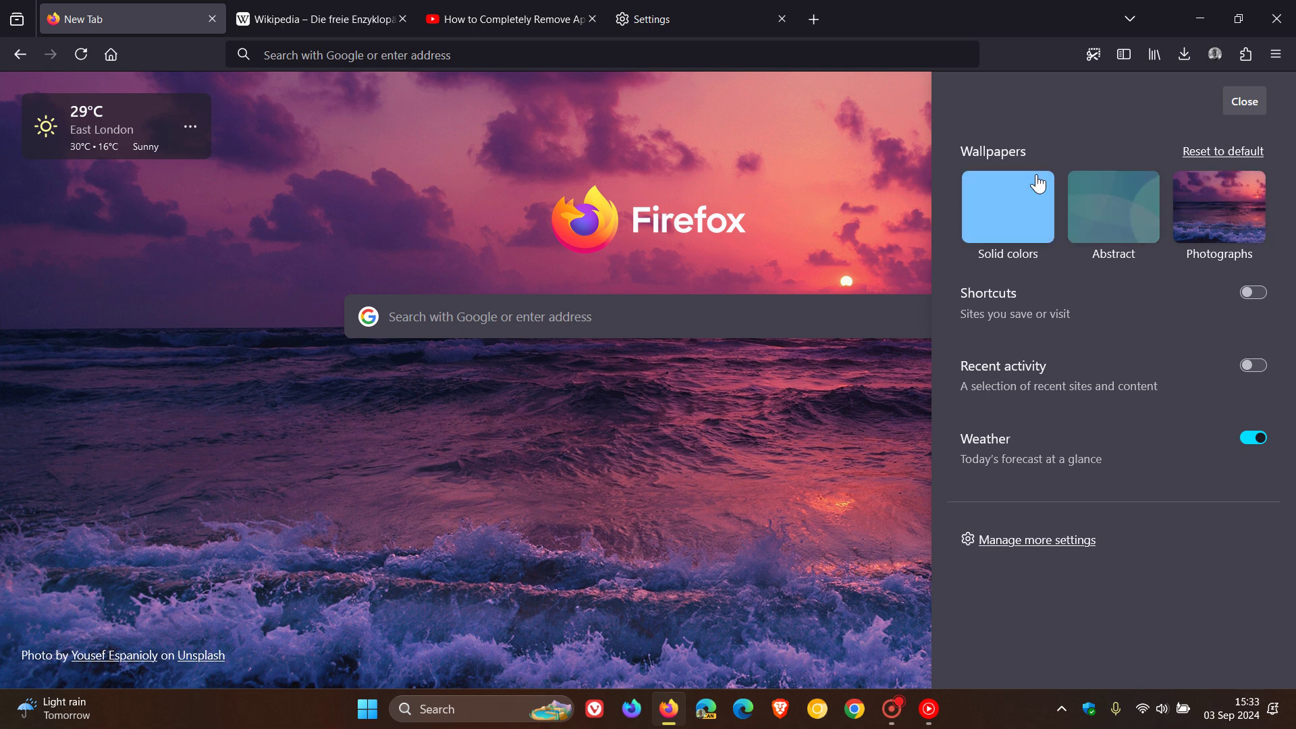
click(1242, 102)
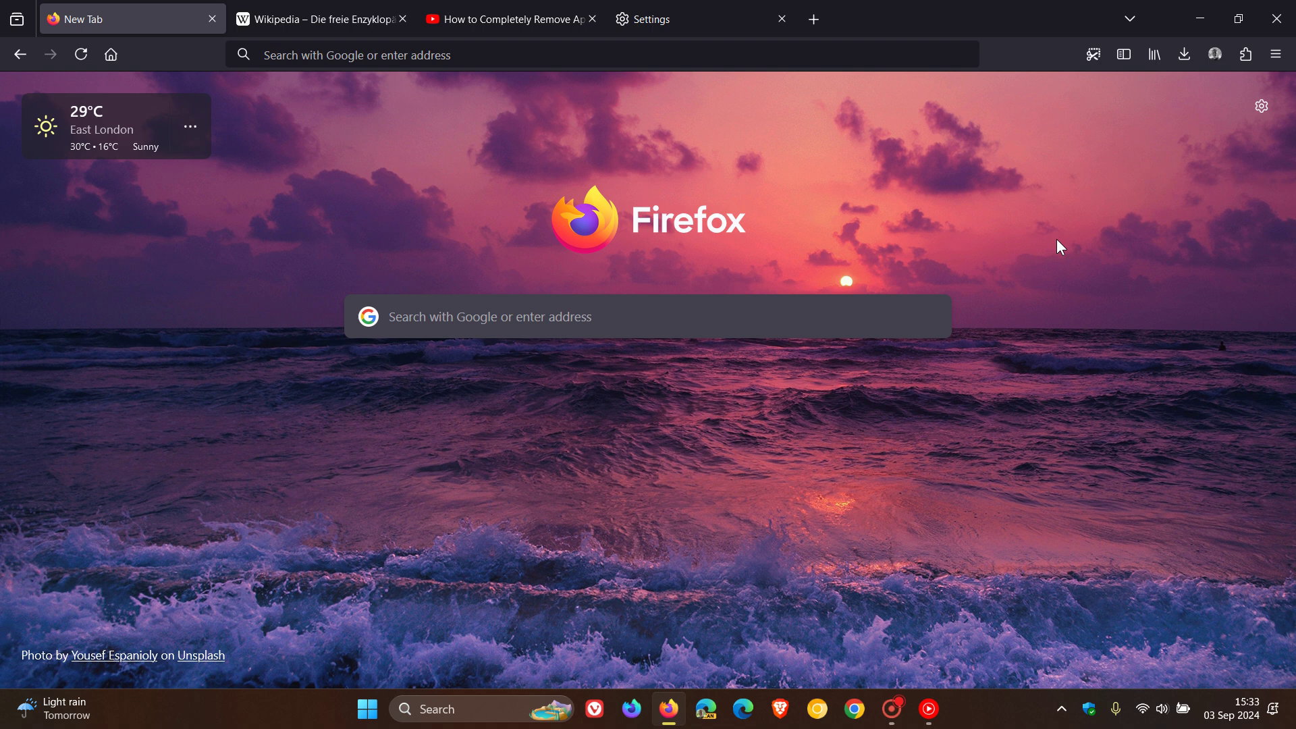
On German Wikipedia, translate 'der Kölner Haie gegen die Hamburg Freezers am' into English
click(322, 20)
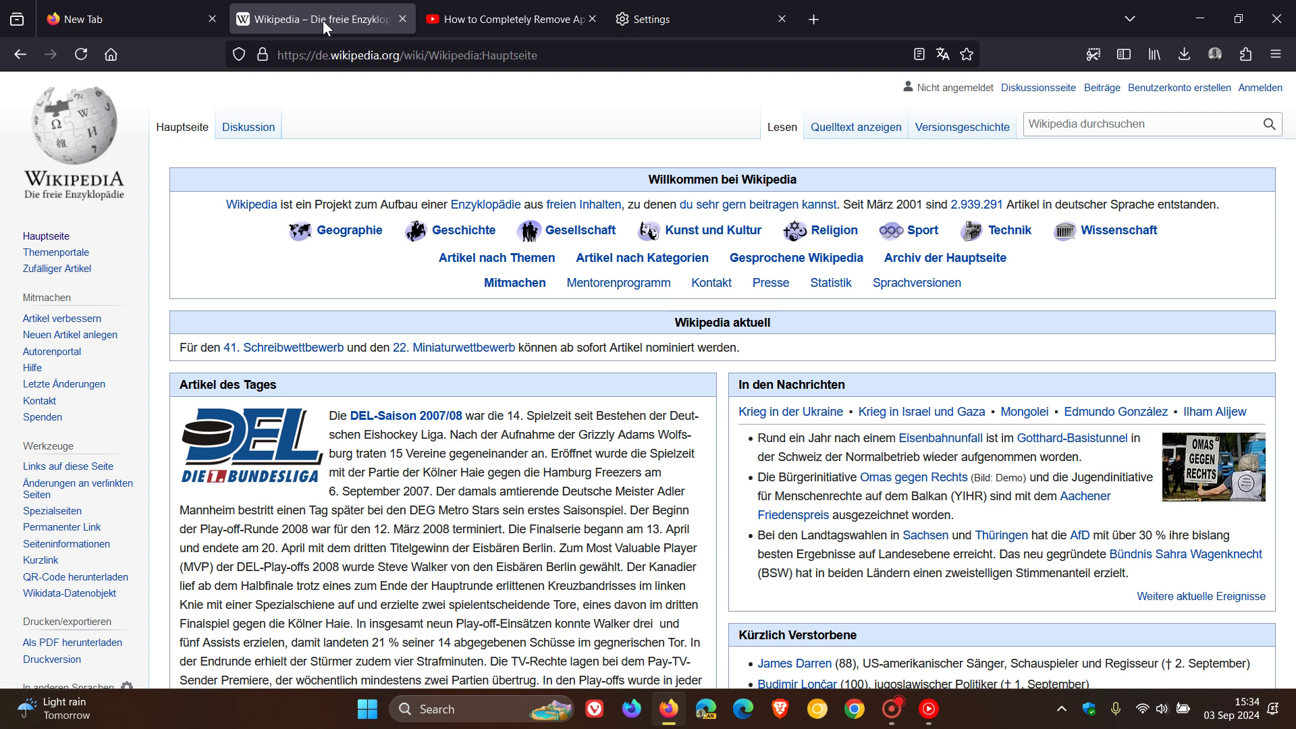
click(942, 60)
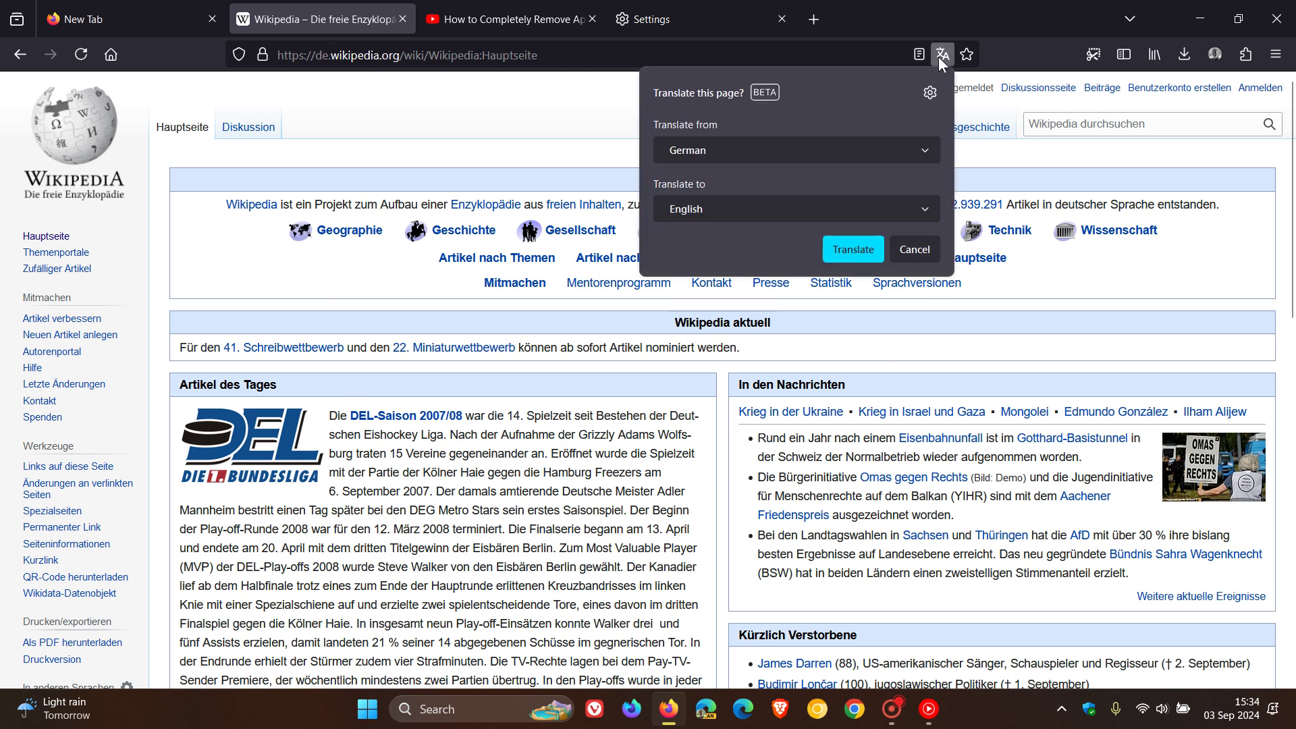
click(942, 58)
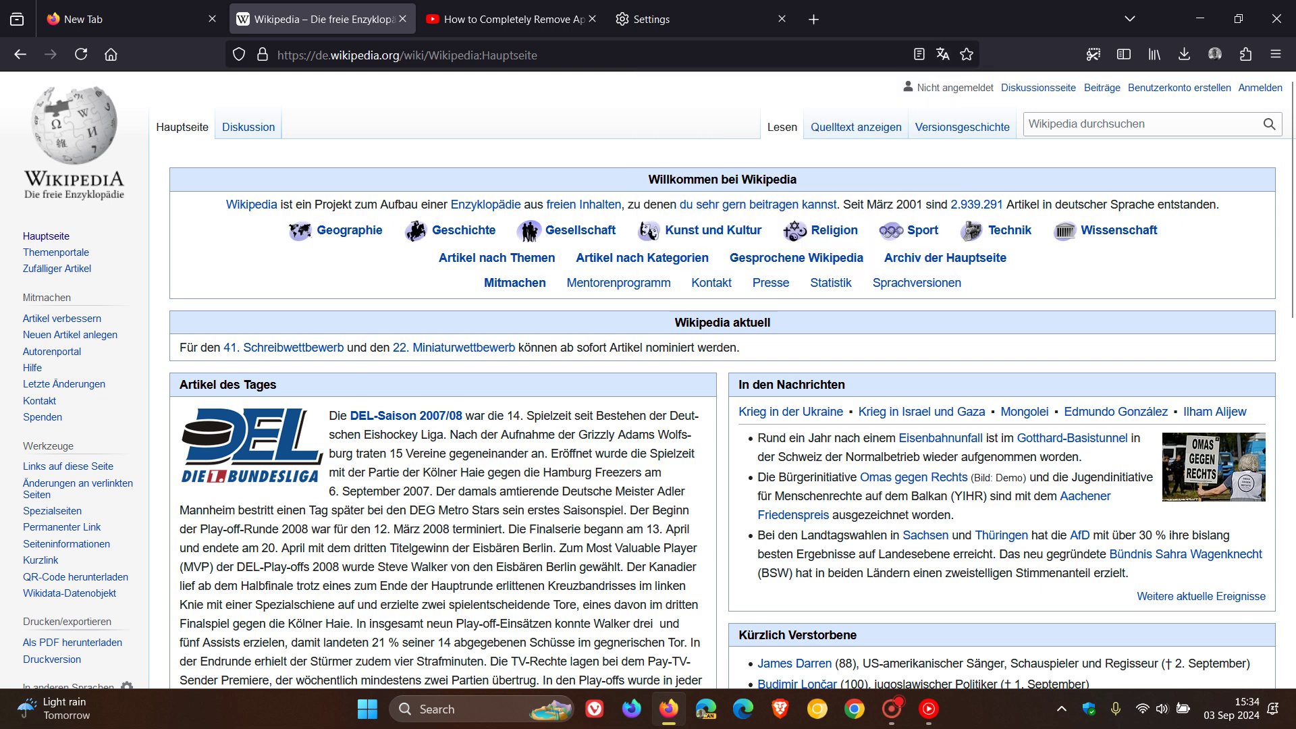
drag(403, 472, 668, 478)
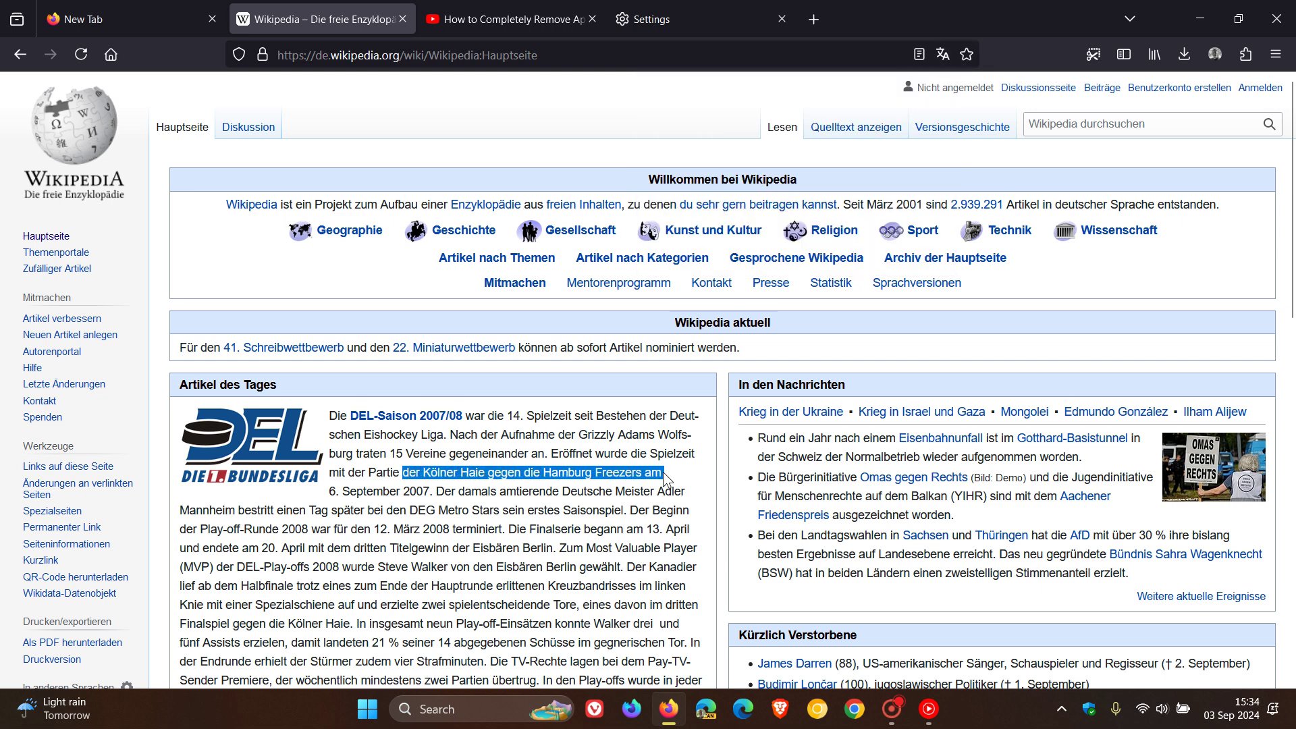
right_click(604, 472)
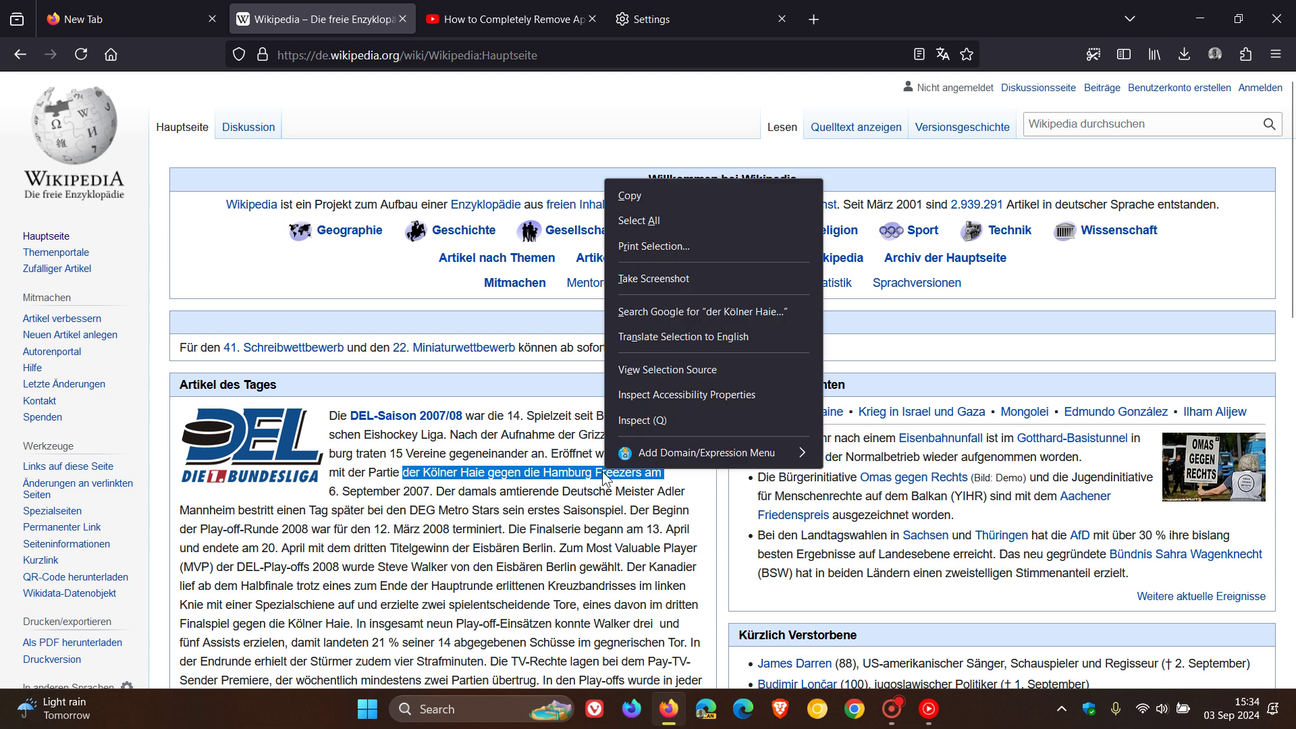
click(670, 337)
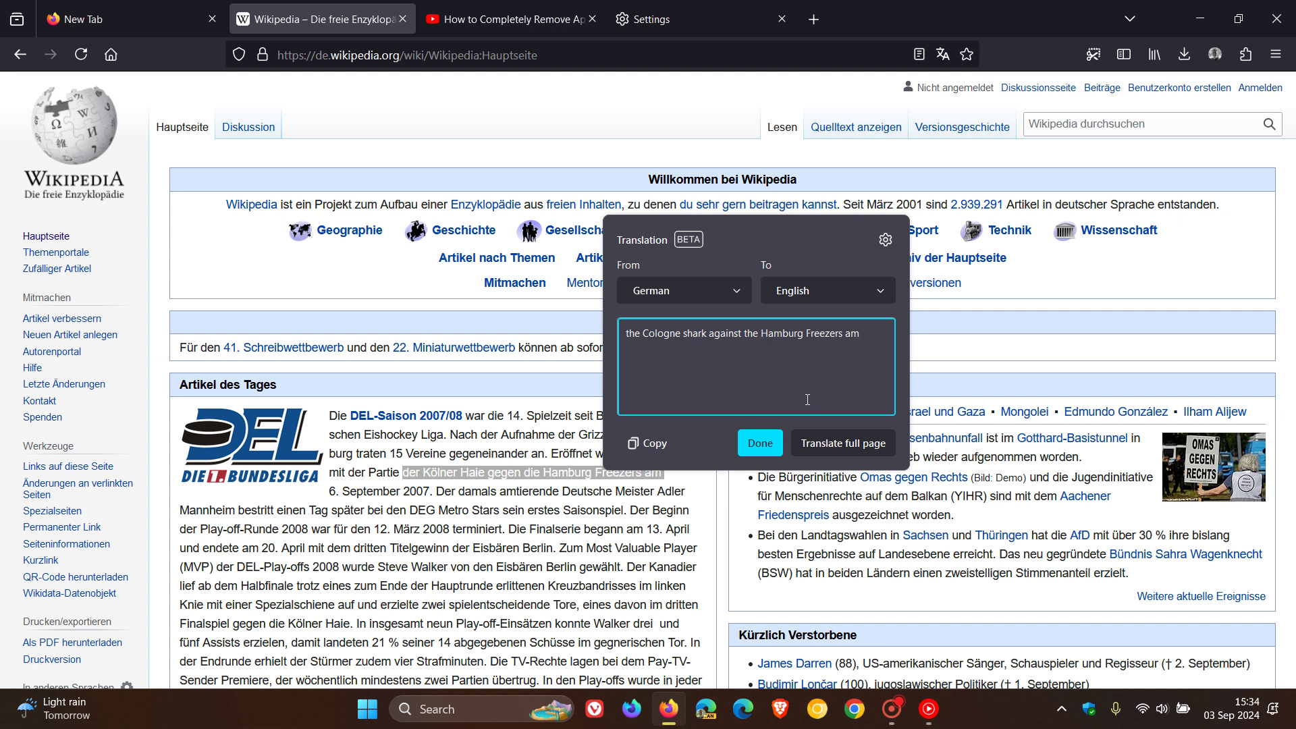
click(759, 444)
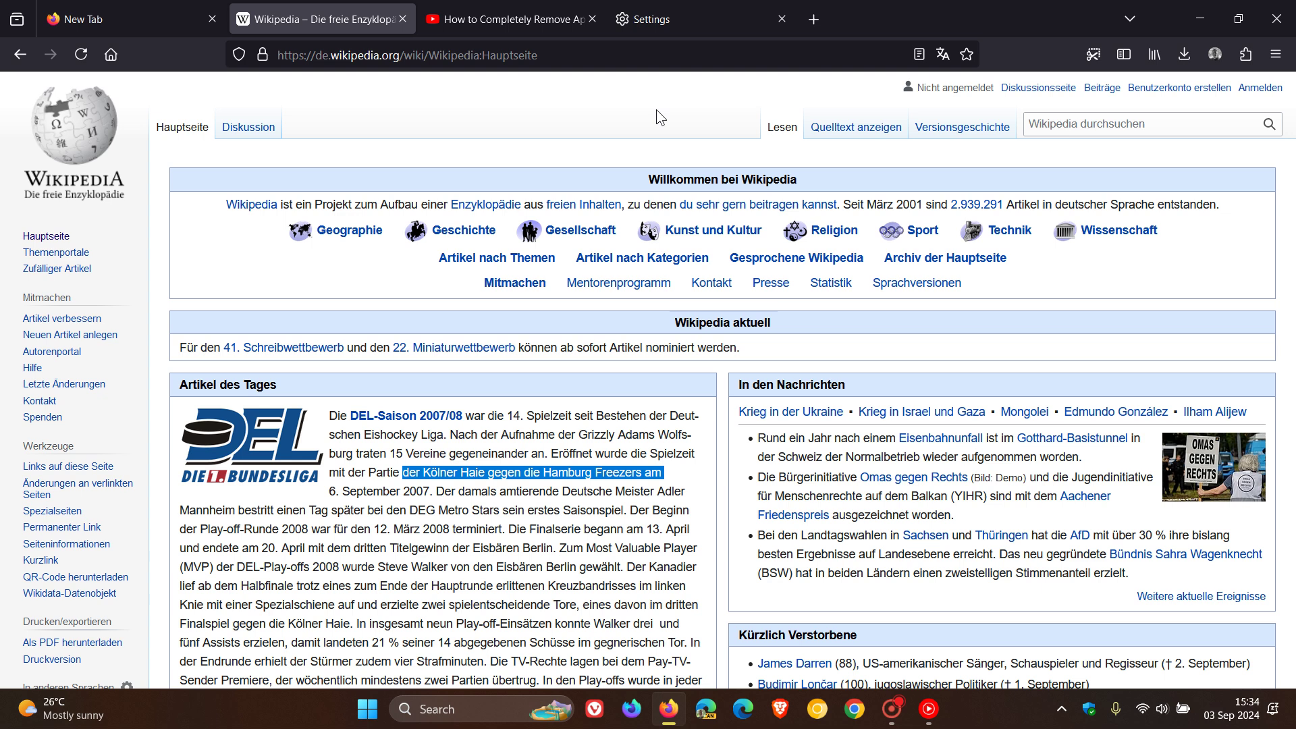
Switch back to the New Tab tab with the sunset-over-sea wallpaper
click(96, 21)
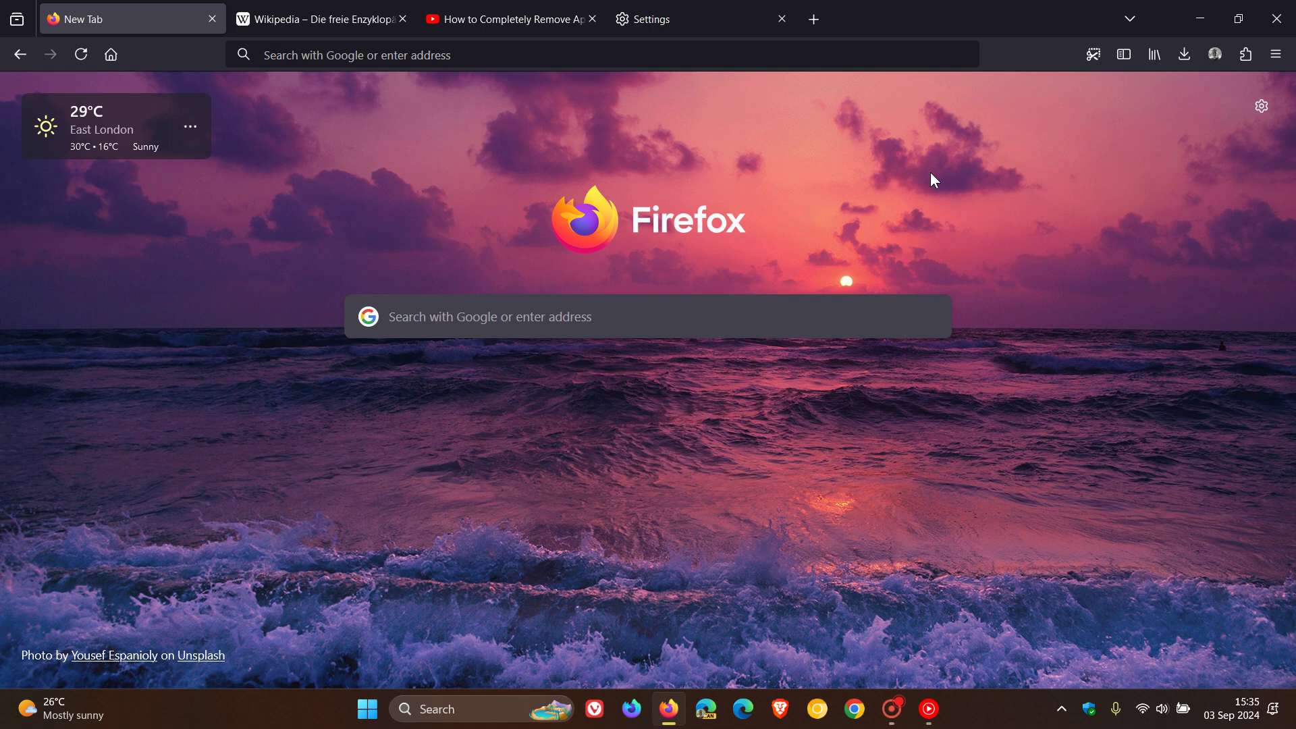
On the Firefox Labs settings tab, uncheck 'Picture-in-Picture: auto-open on tab switch' and scroll down
click(671, 23)
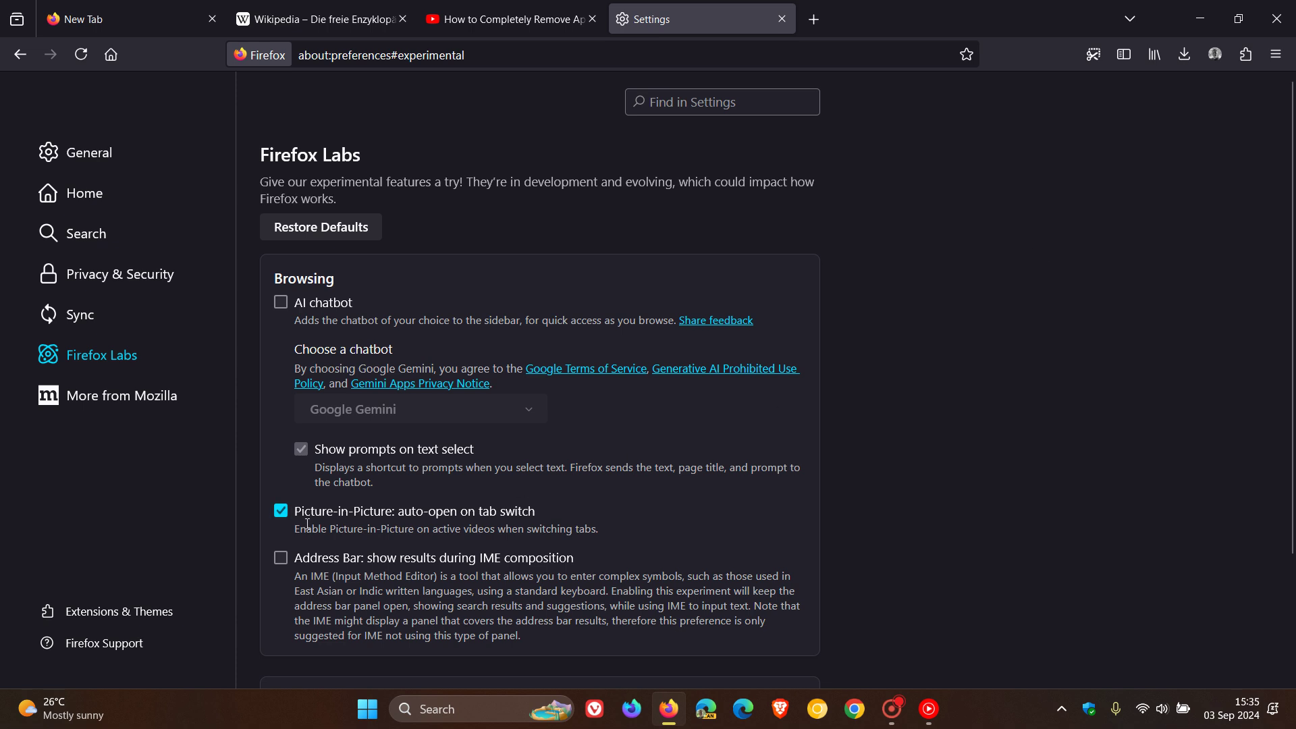
click(281, 510)
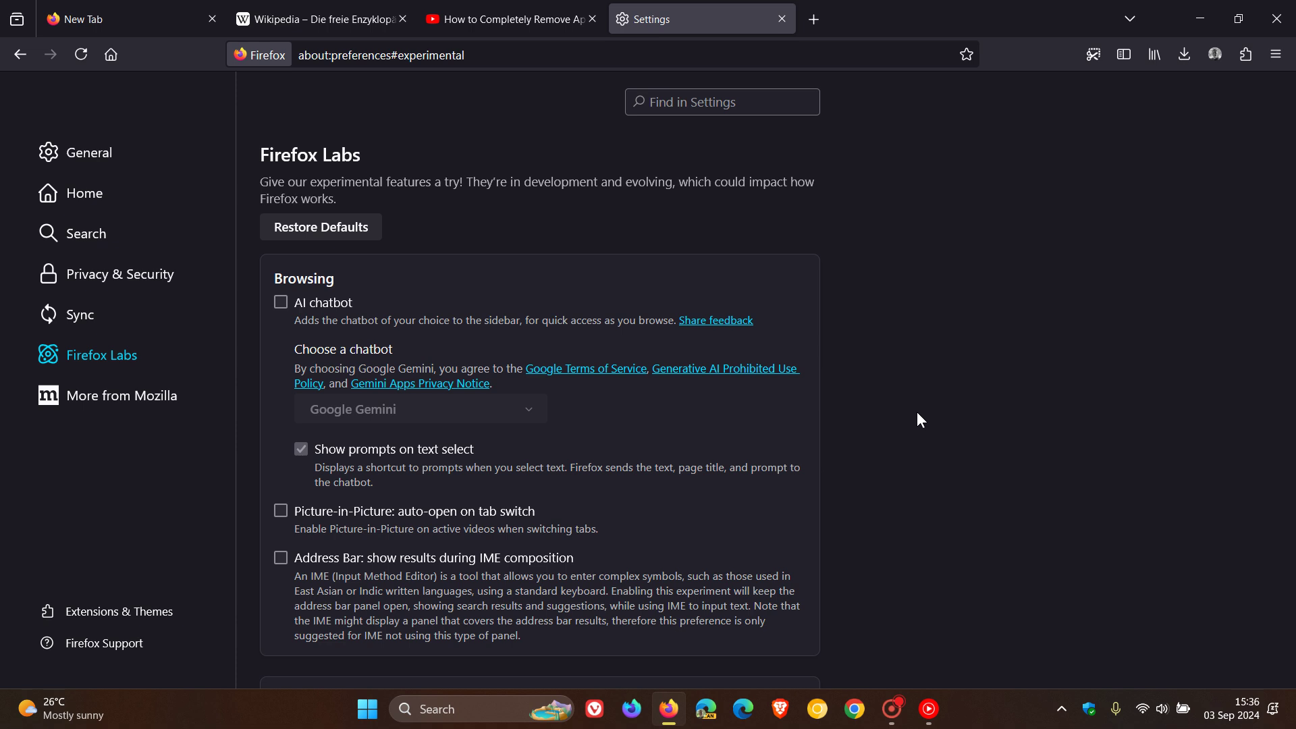
scroll(918, 413, down, 2)
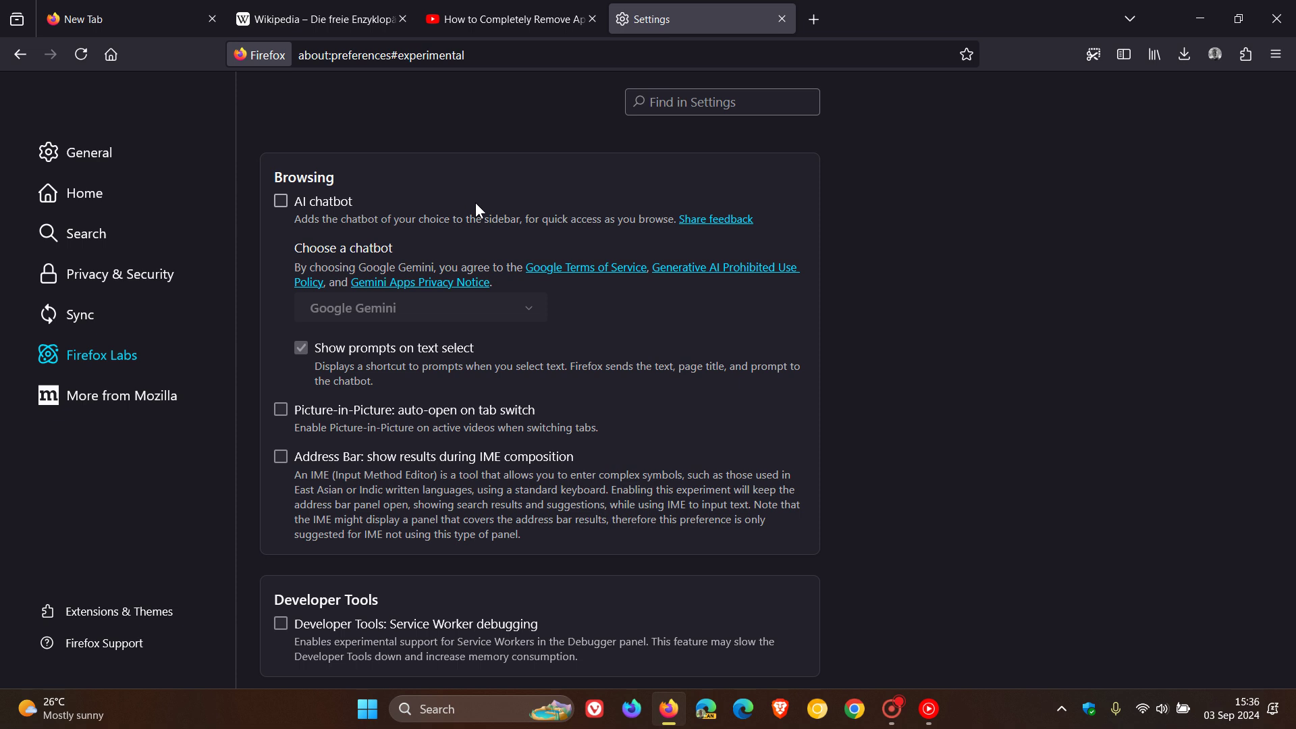
click(281, 199)
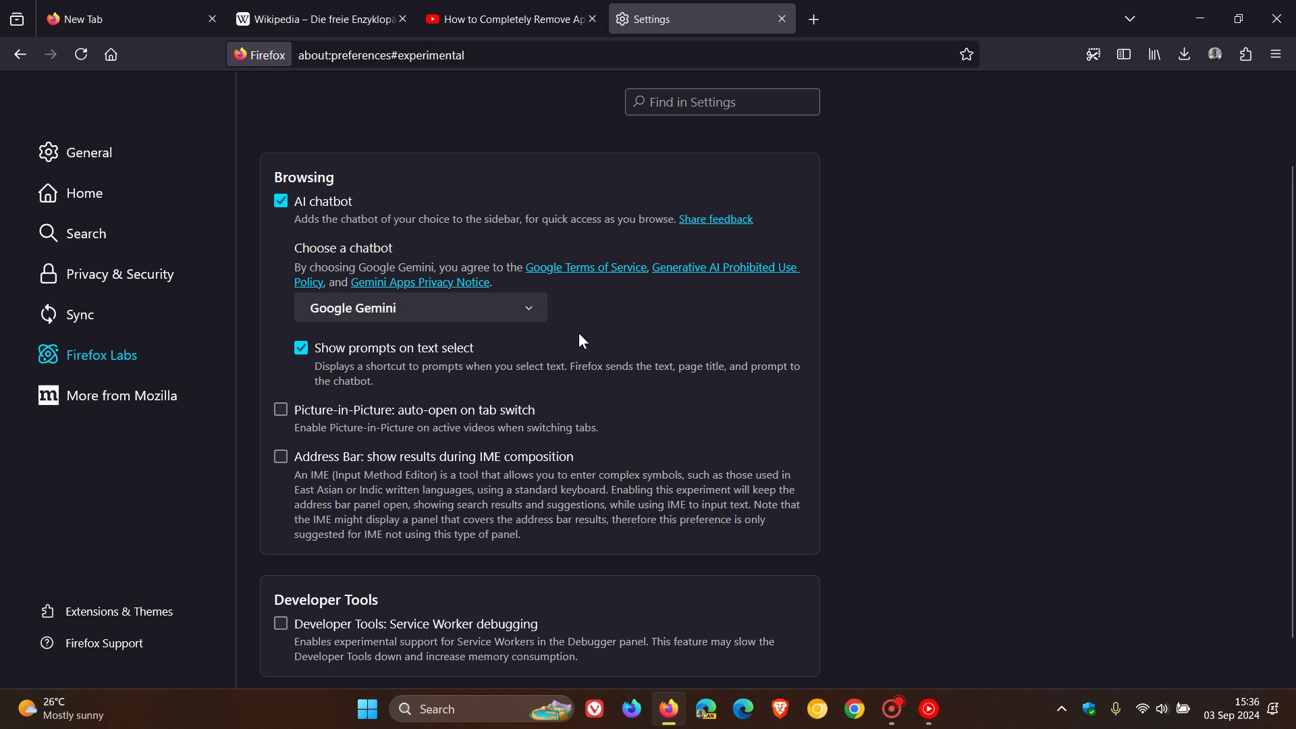
click(537, 309)
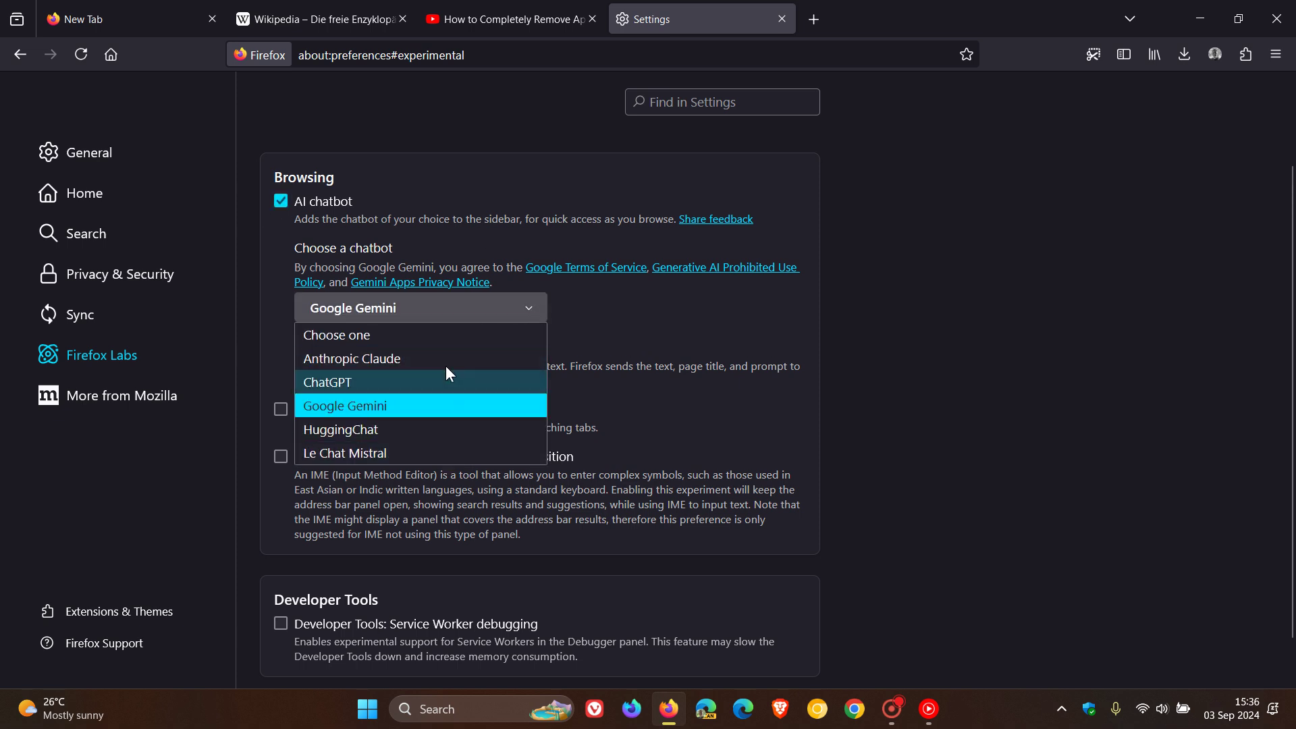
click(907, 304)
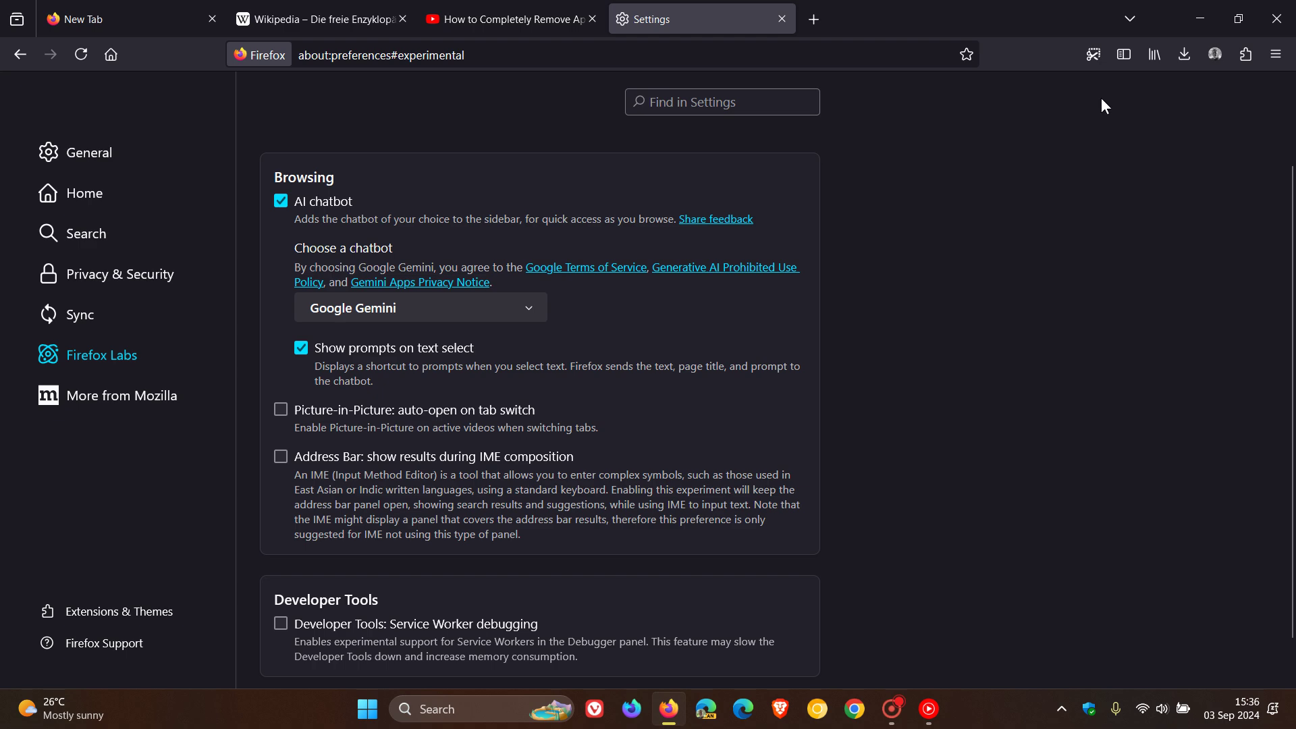
click(1124, 57)
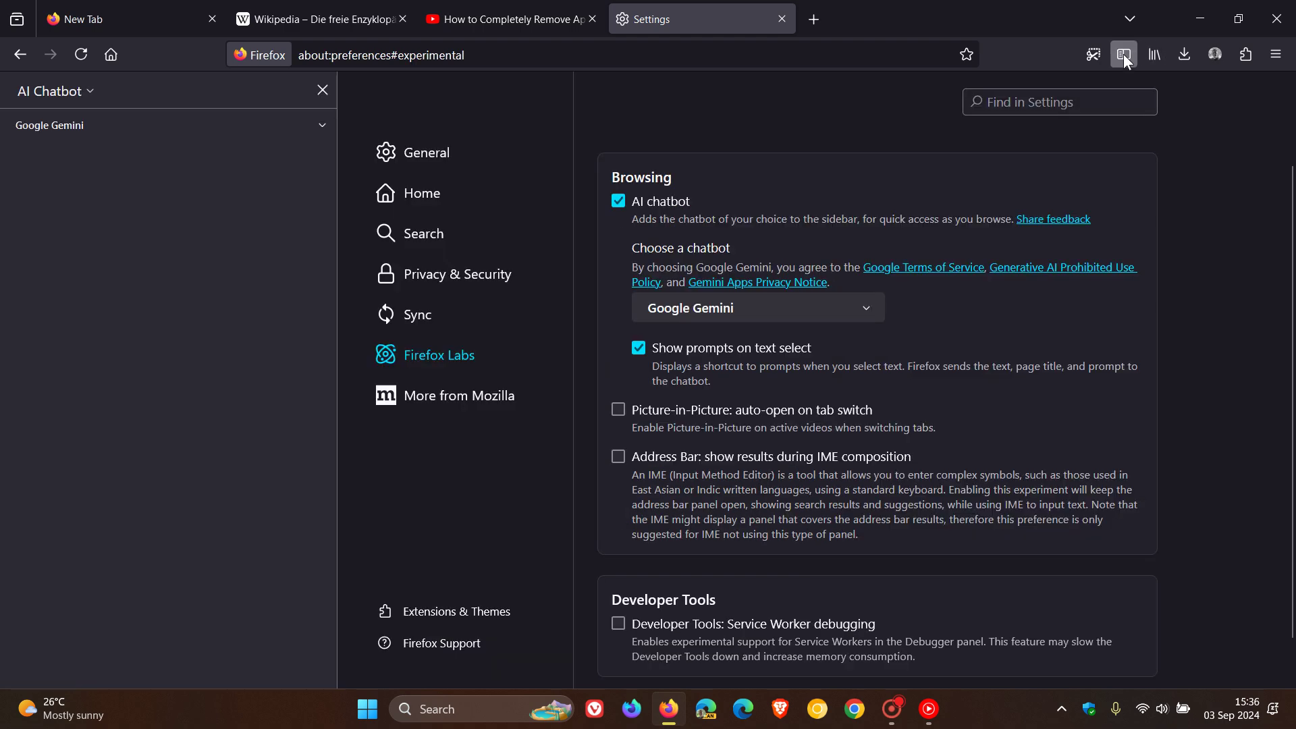
click(259, 123)
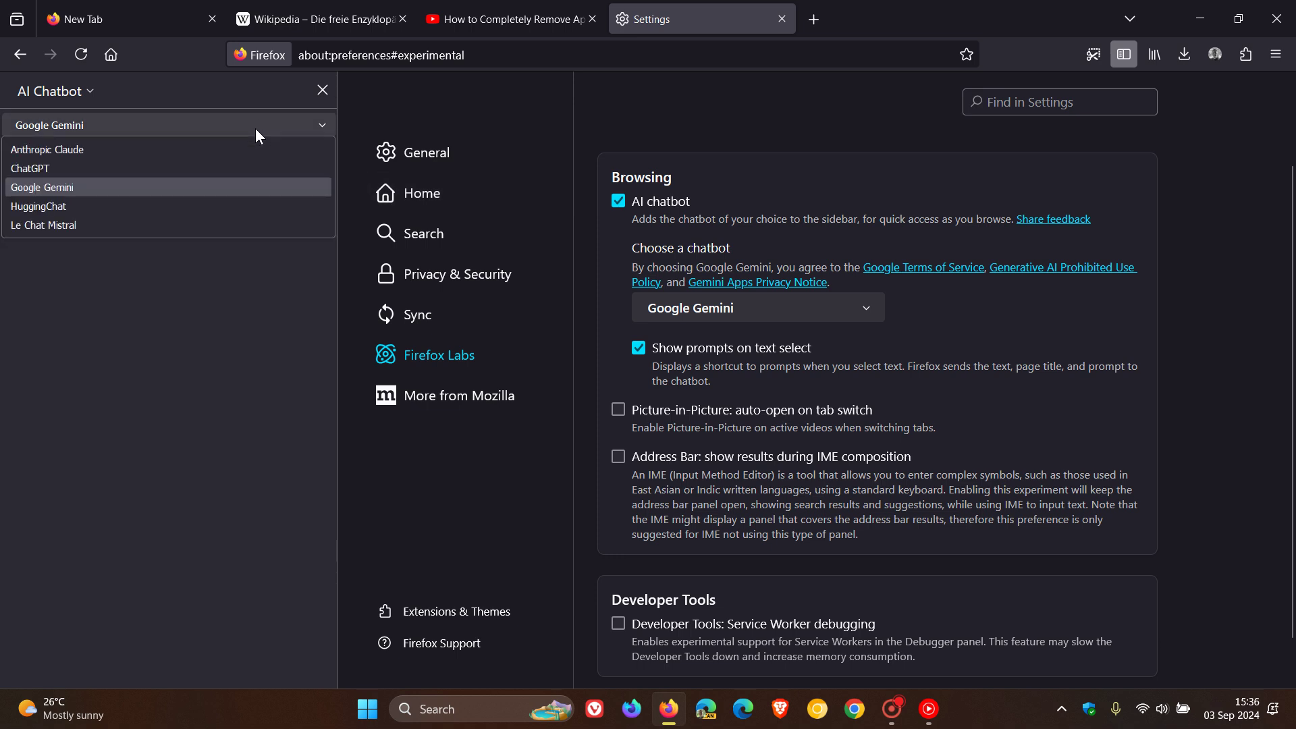
click(212, 187)
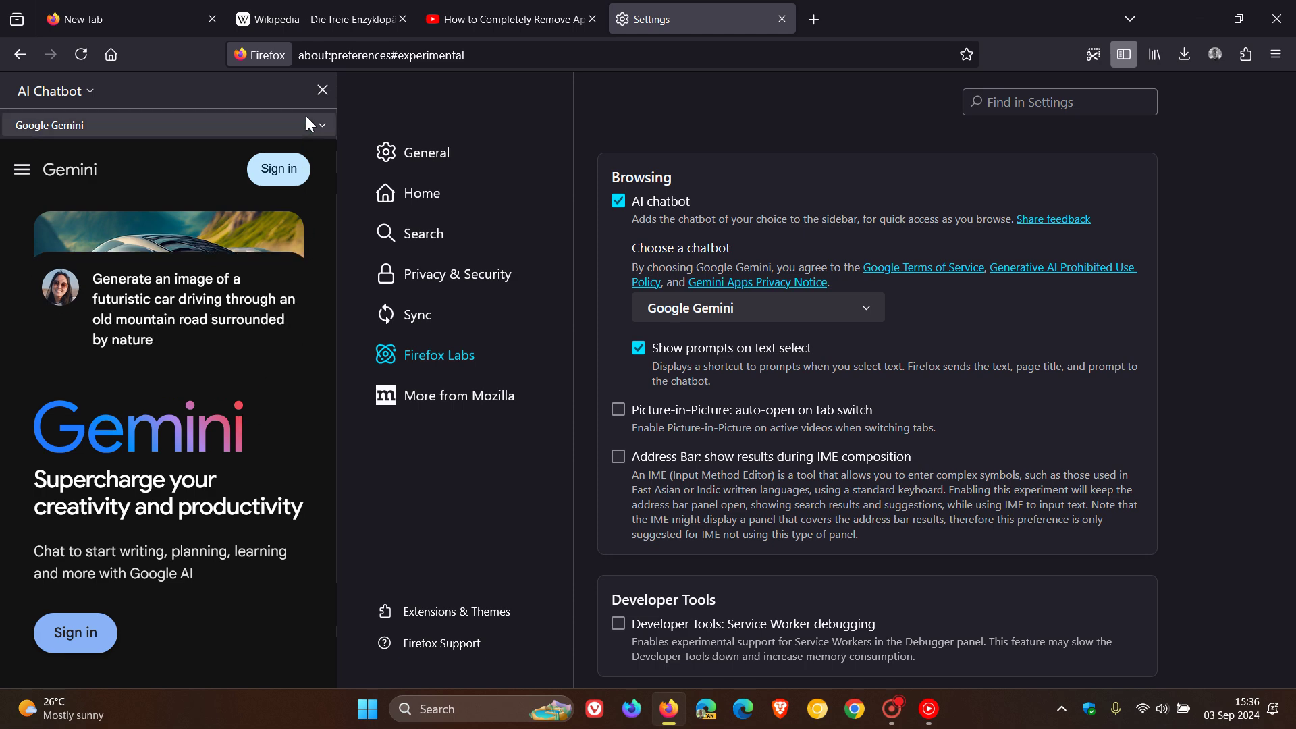
click(322, 90)
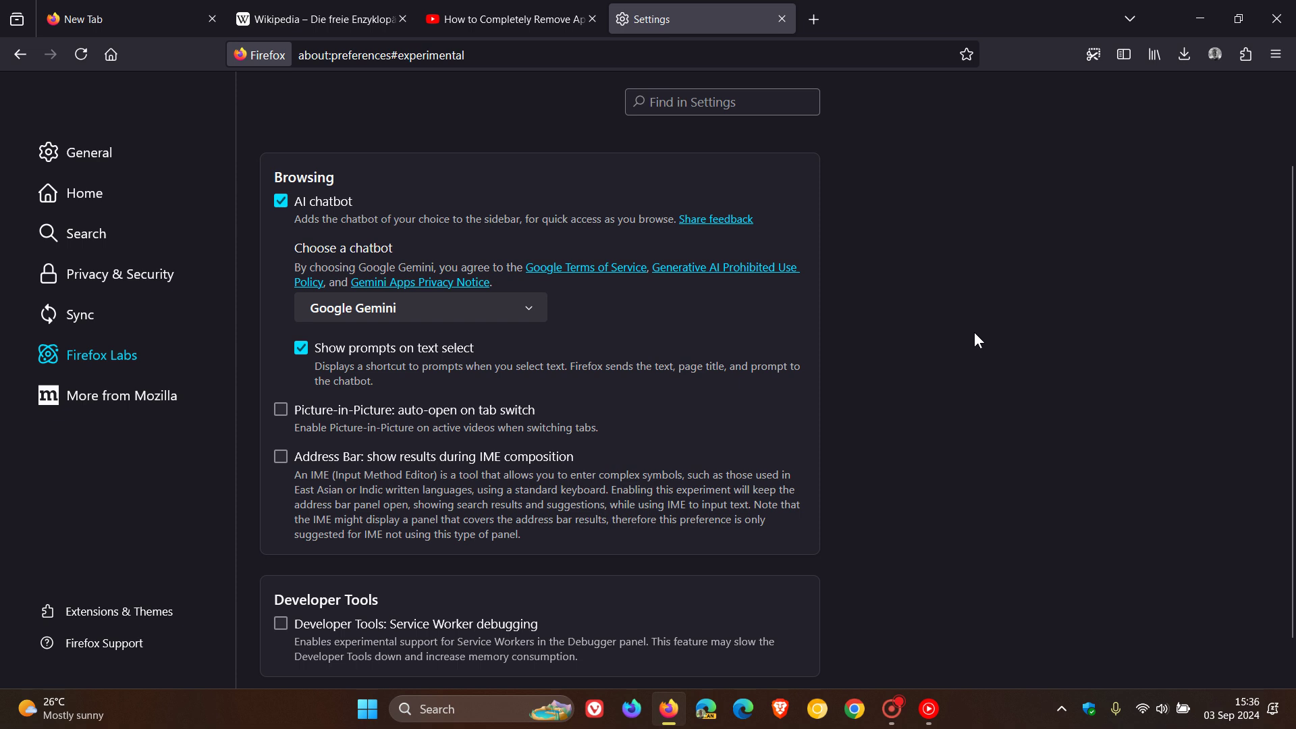
Uncheck the AI chatbot experiment and switch to the YouTube video tab
click(282, 201)
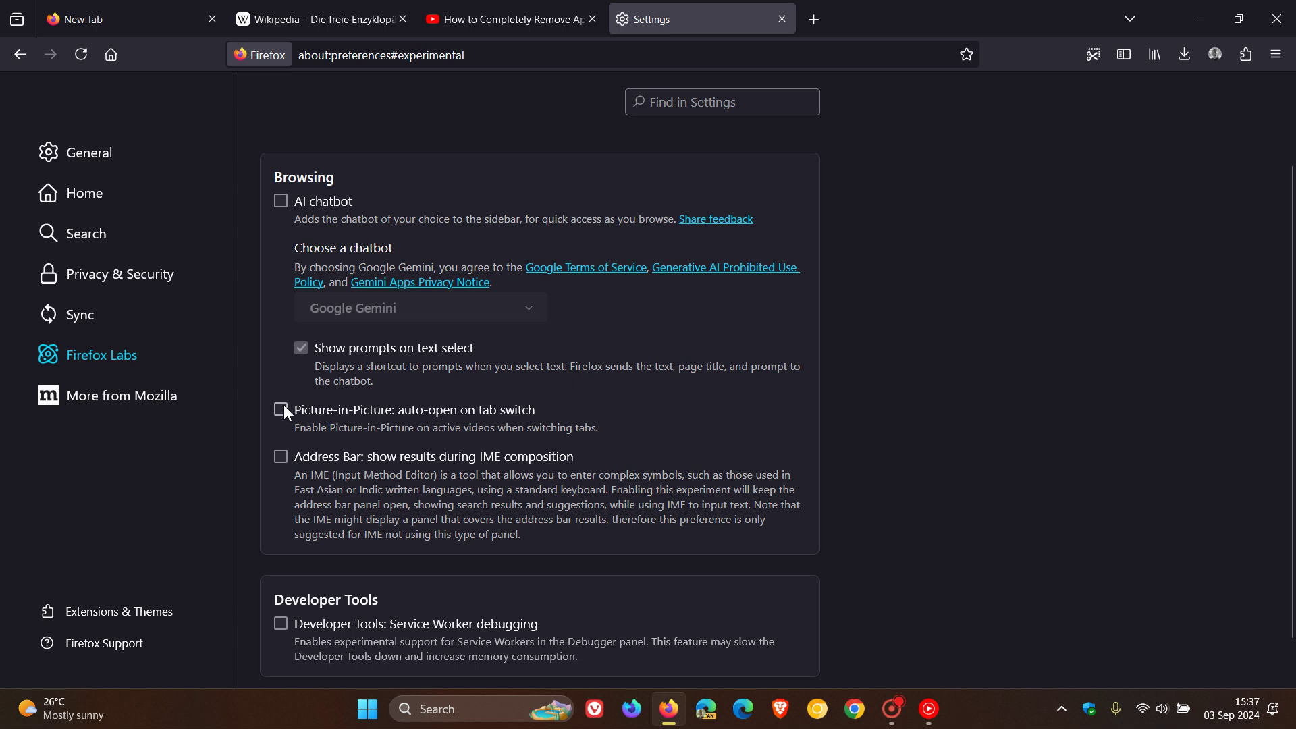
click(513, 18)
Play the YouTube video and switch to Wikipedia and back twice to see it pop out
click(29, 572)
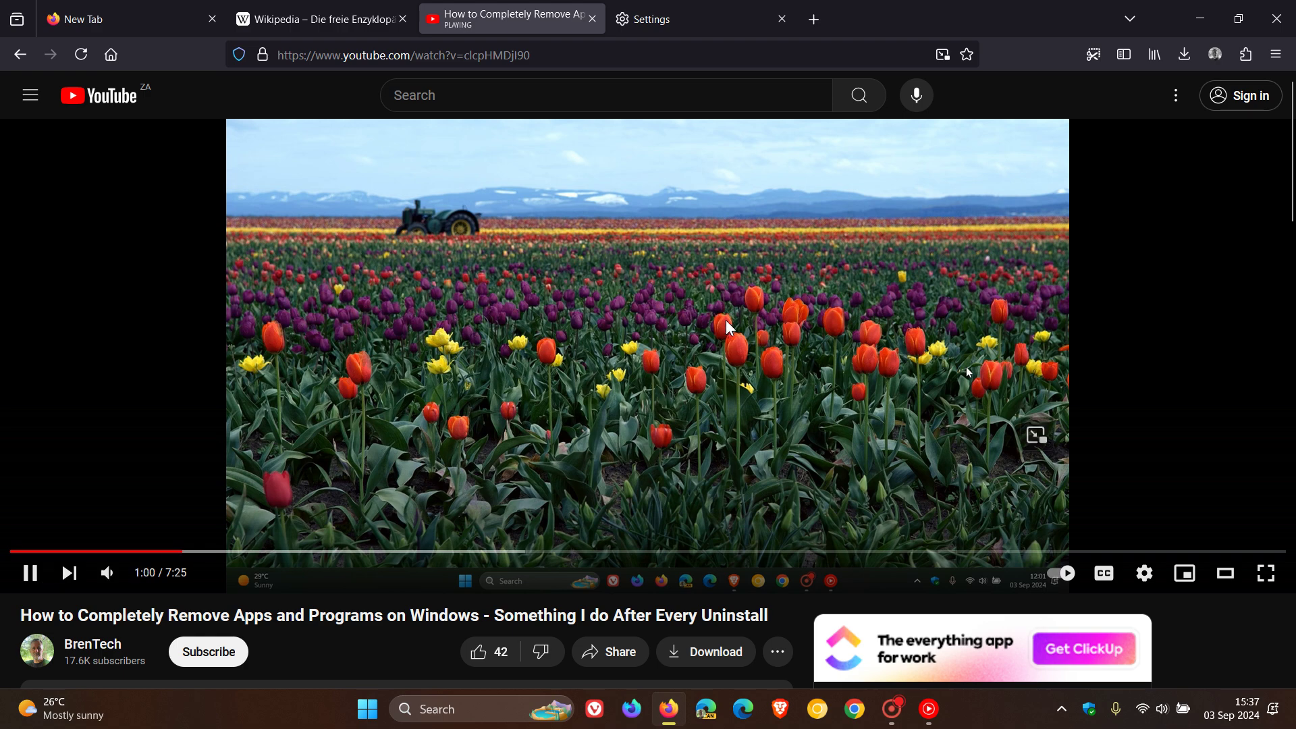
click(339, 19)
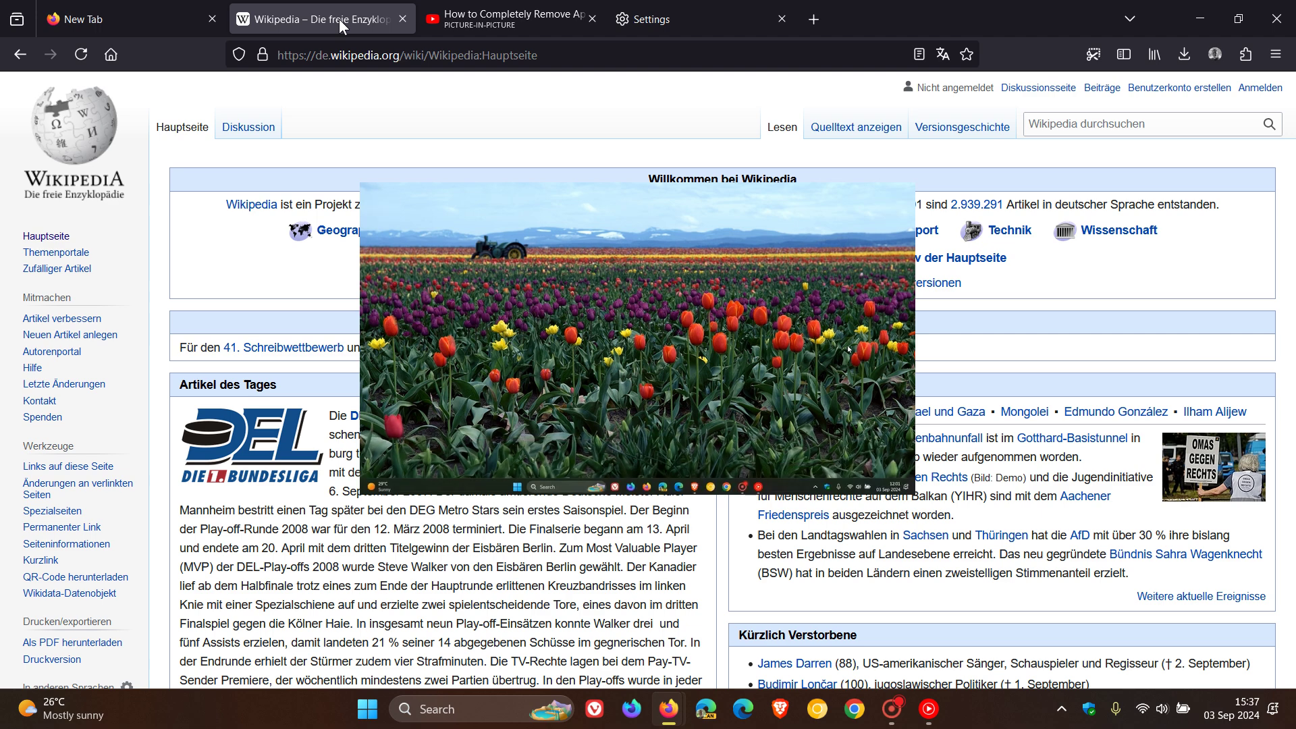
click(497, 18)
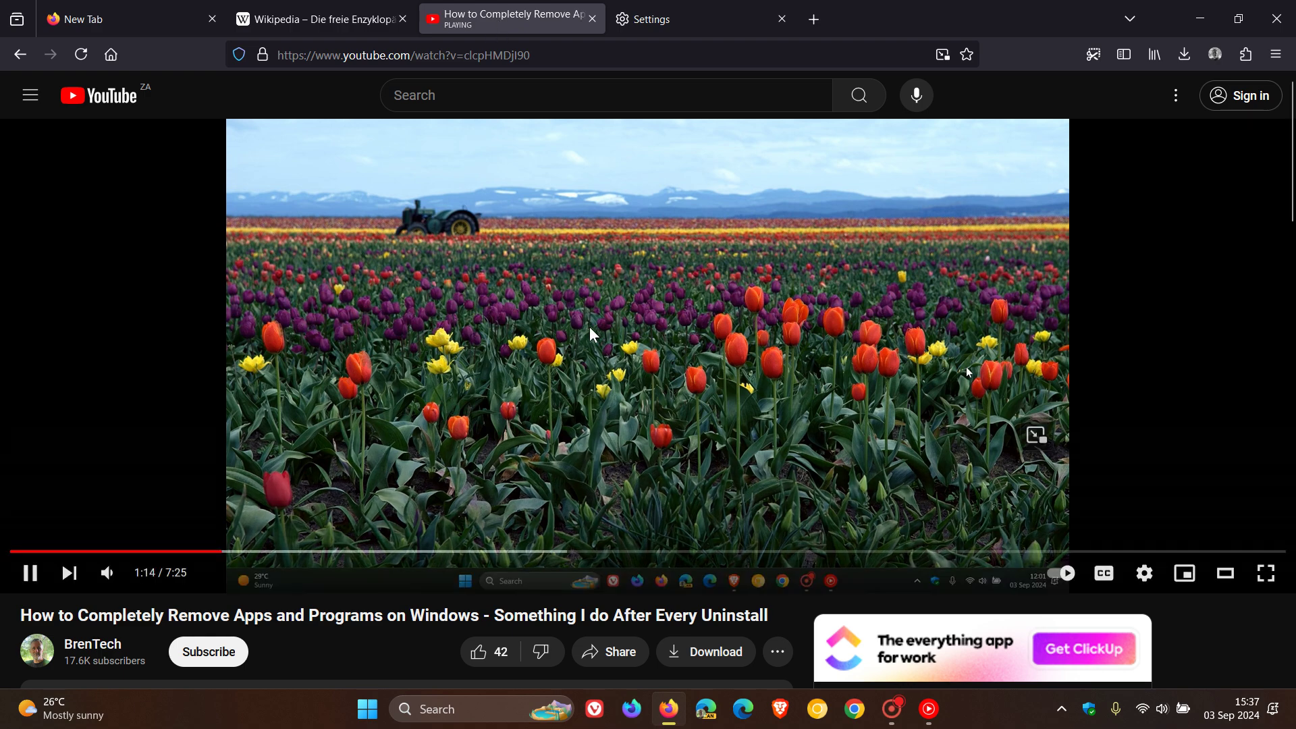
click(313, 26)
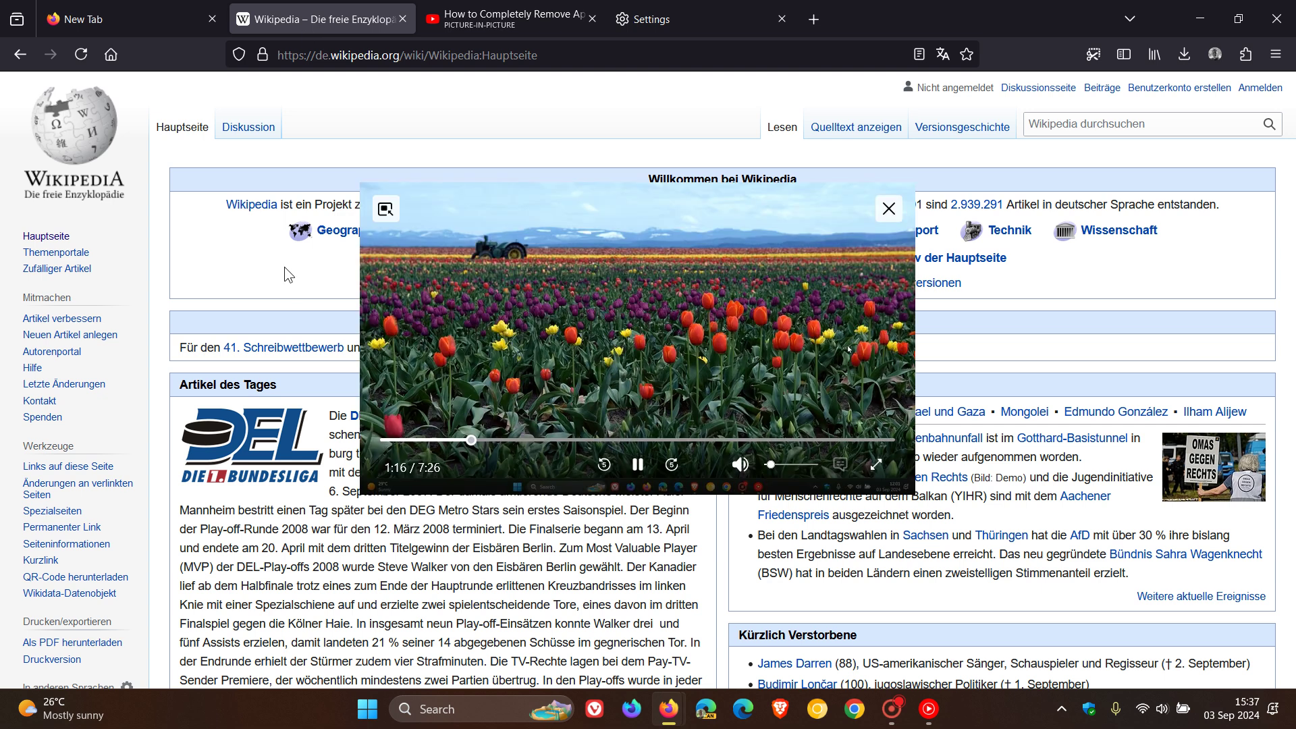
click(505, 14)
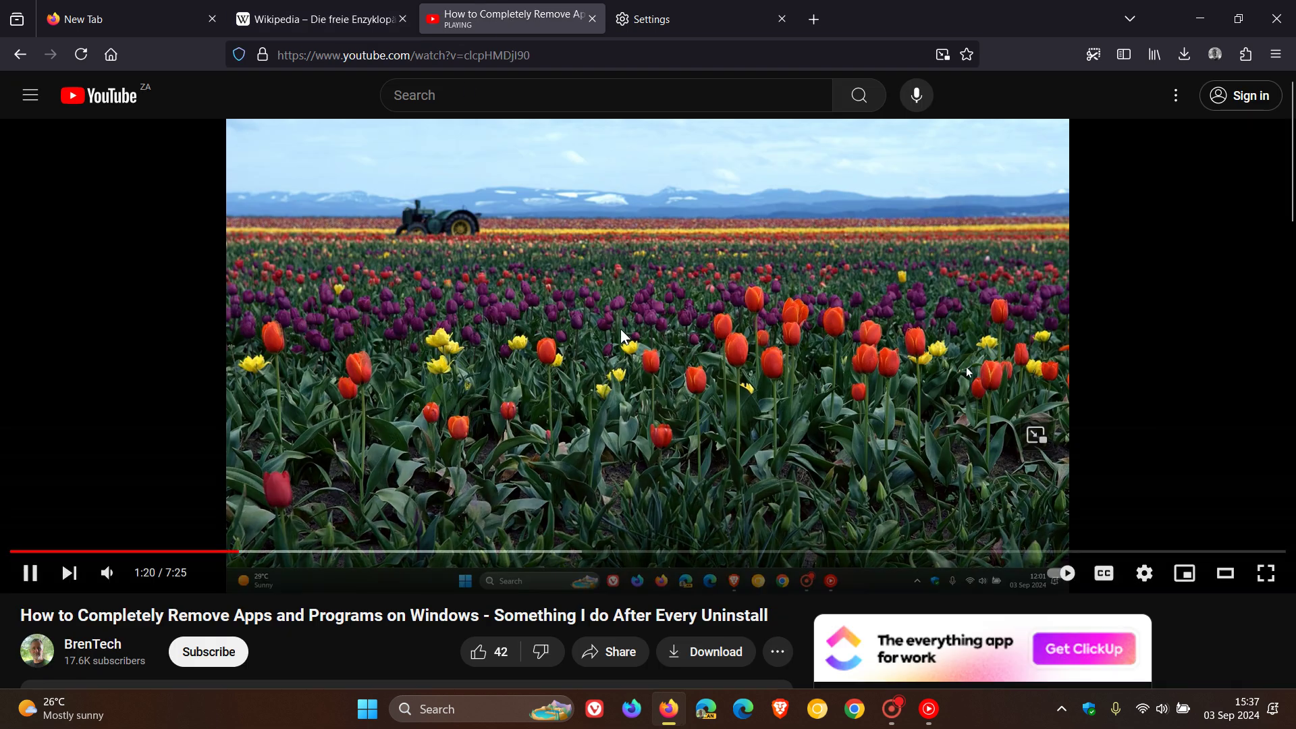
Pause the video and return to the Firefox Labs settings tab
click(30, 573)
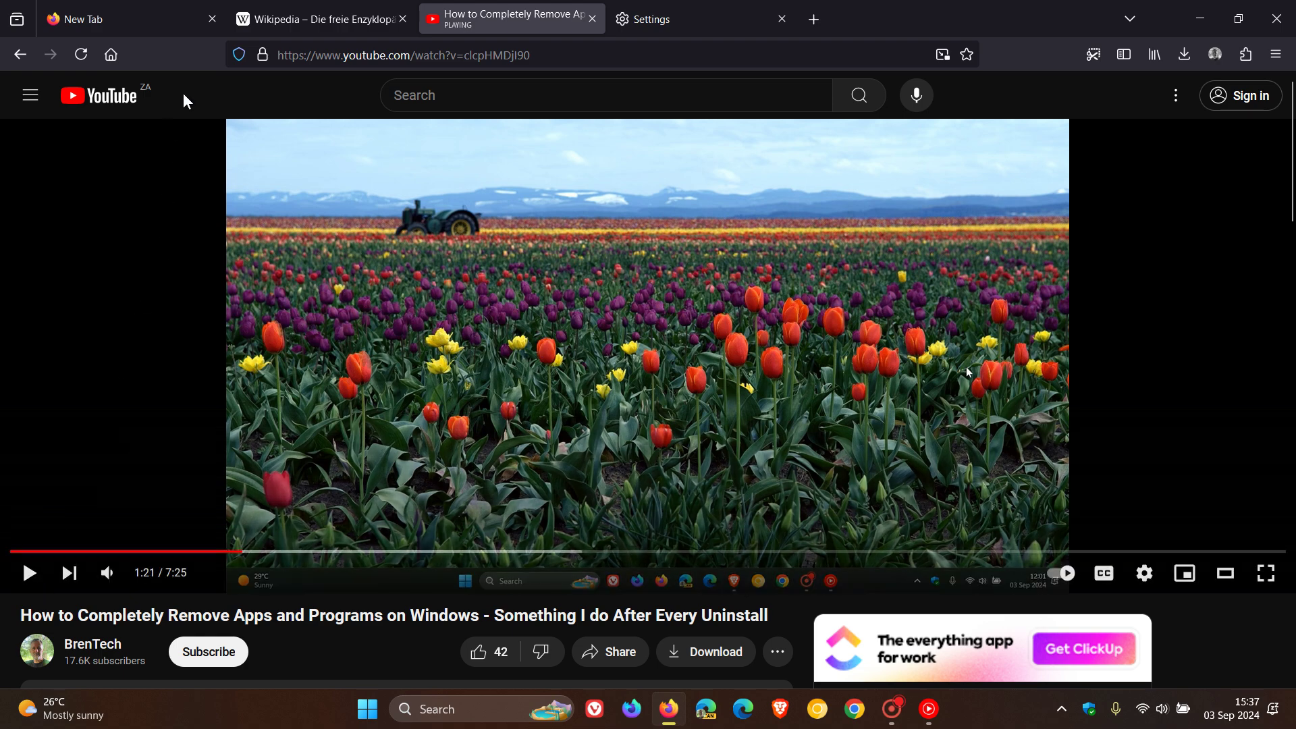
click(151, 25)
click(685, 19)
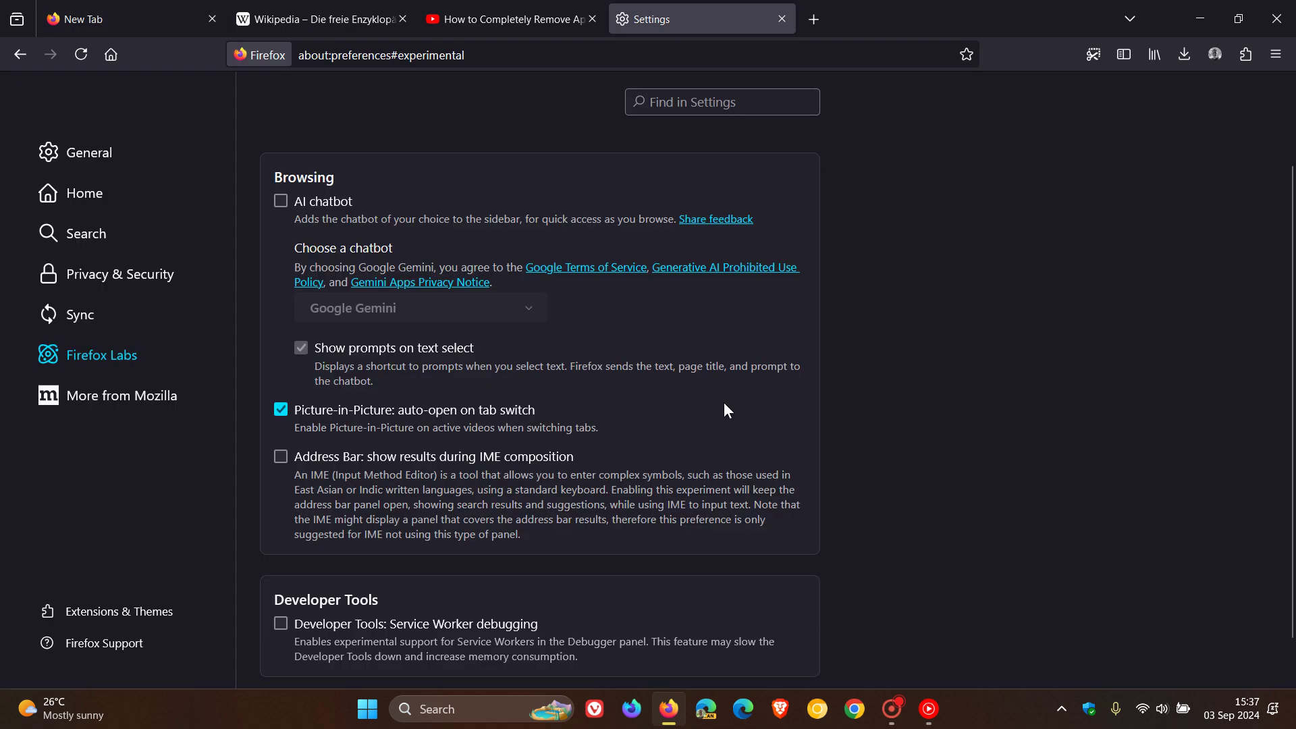
Uncheck 'Picture-in-Picture: auto-open on tab switch' again and scroll down the Labs list
click(281, 408)
scroll(881, 464, down, 1)
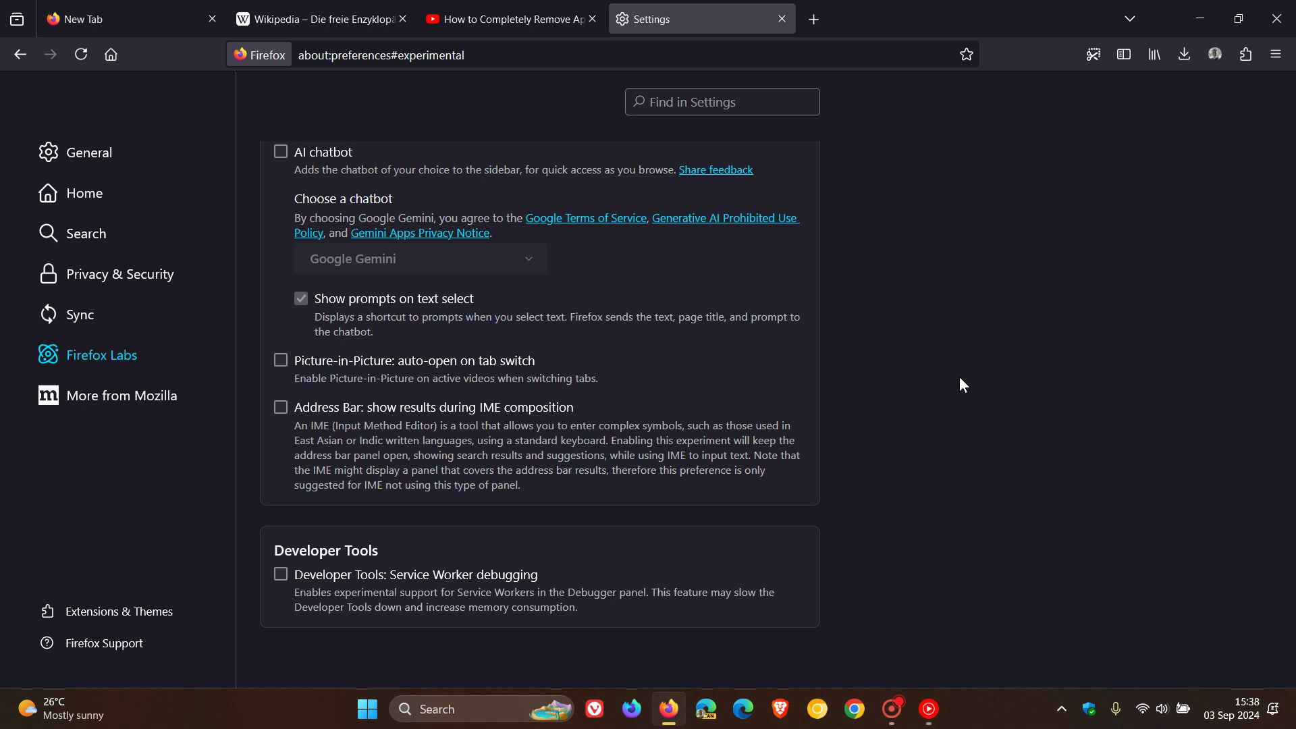
Switch to the New Tab tab to display the sunset-over-sea wallpaper
click(118, 16)
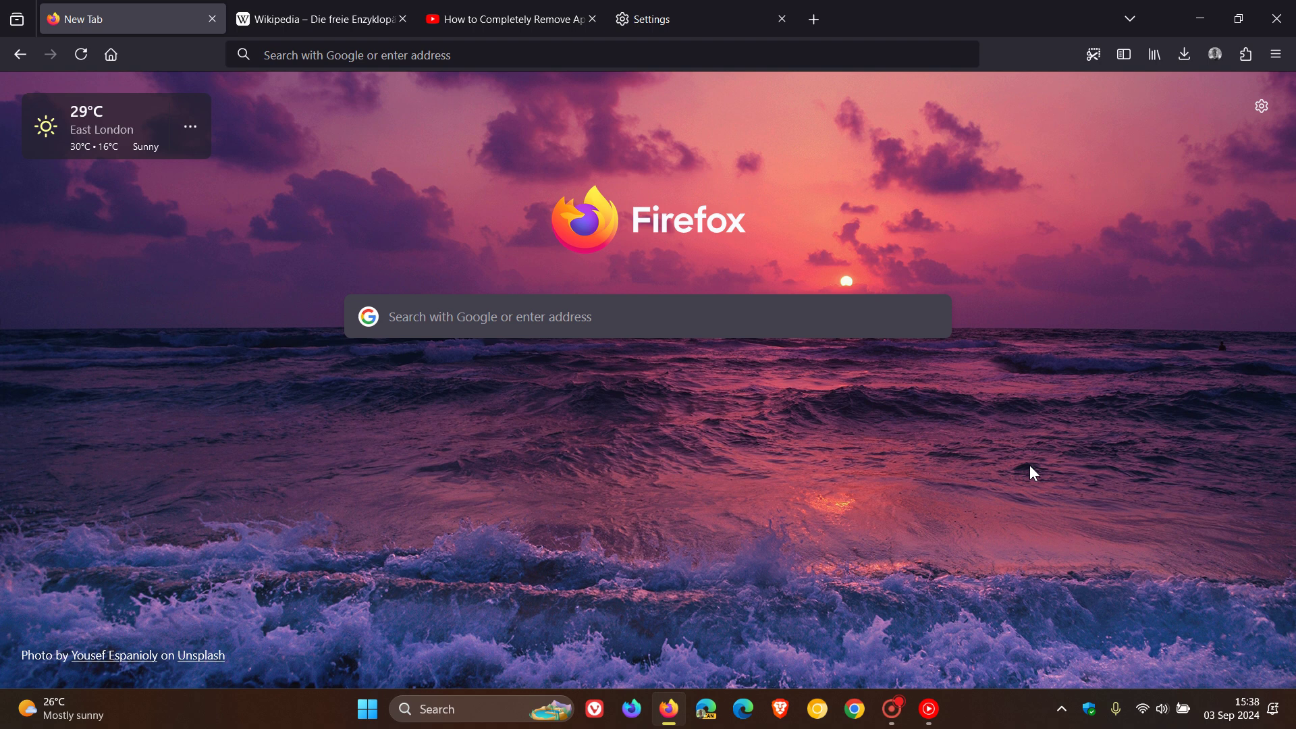
click(1261, 106)
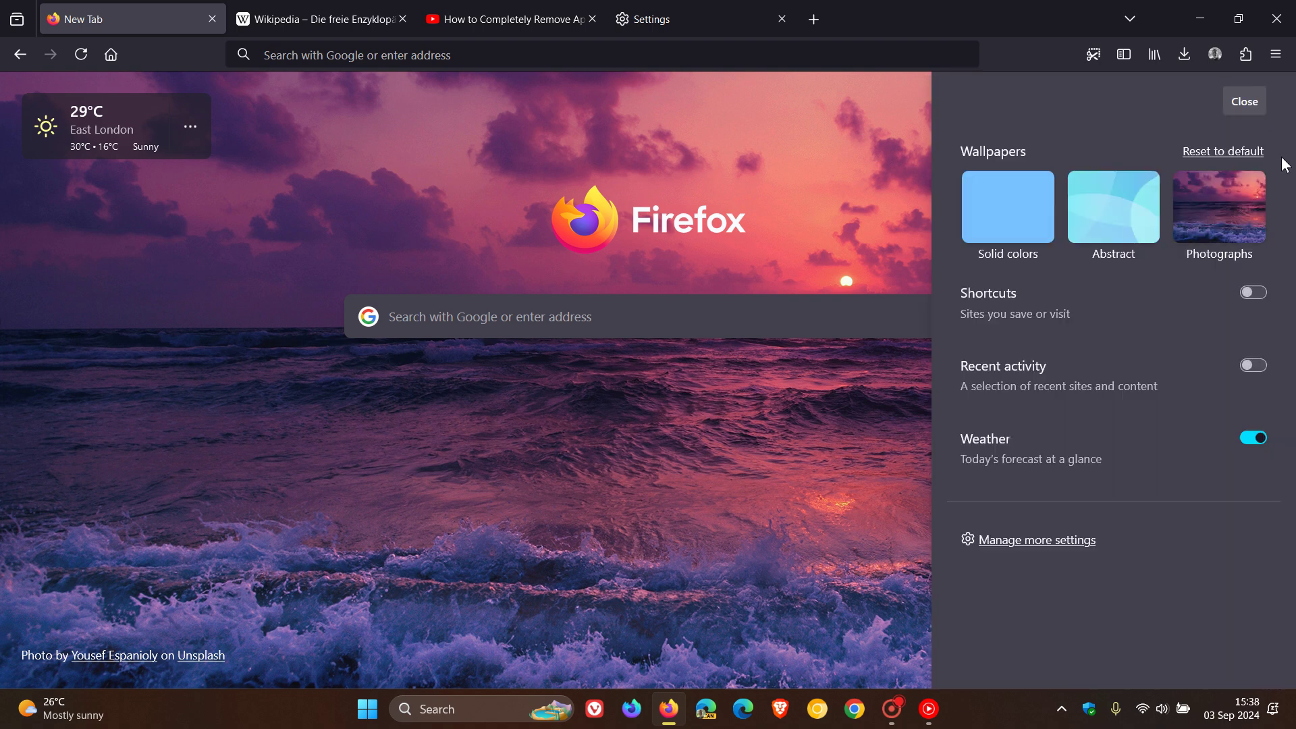
click(1246, 103)
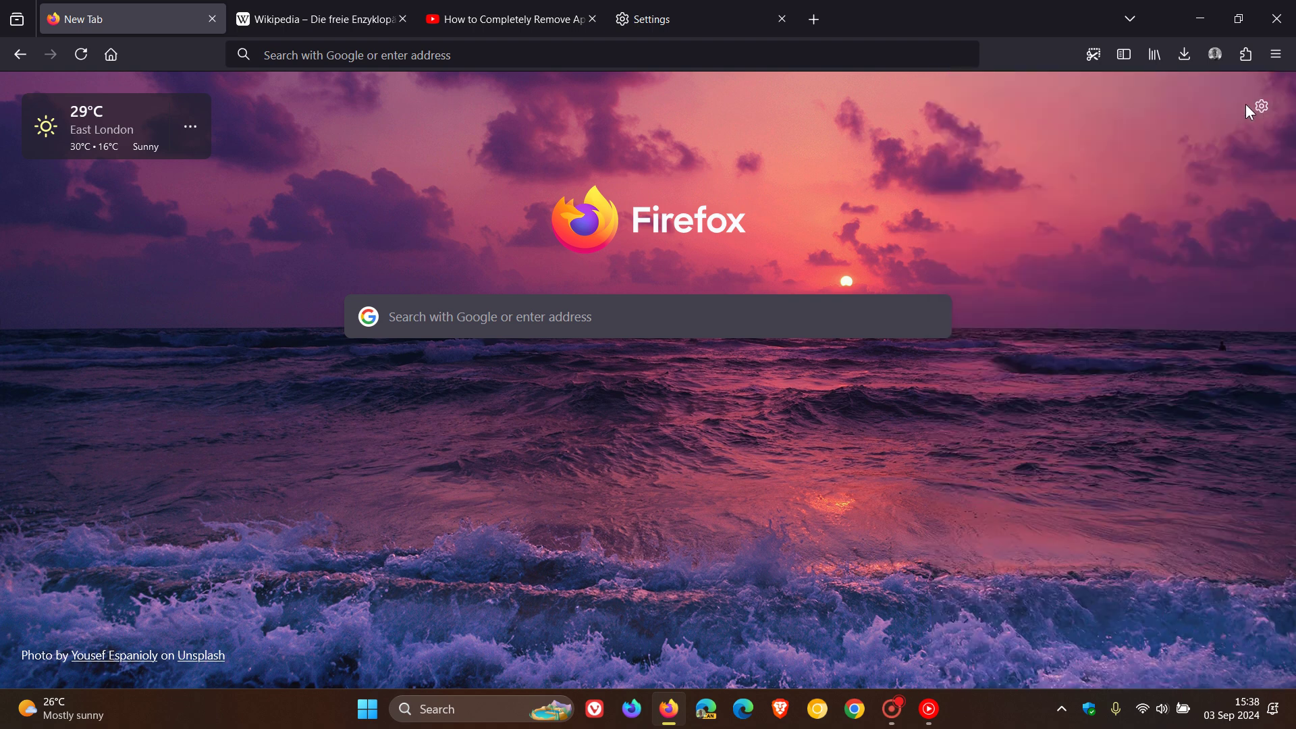
click(314, 21)
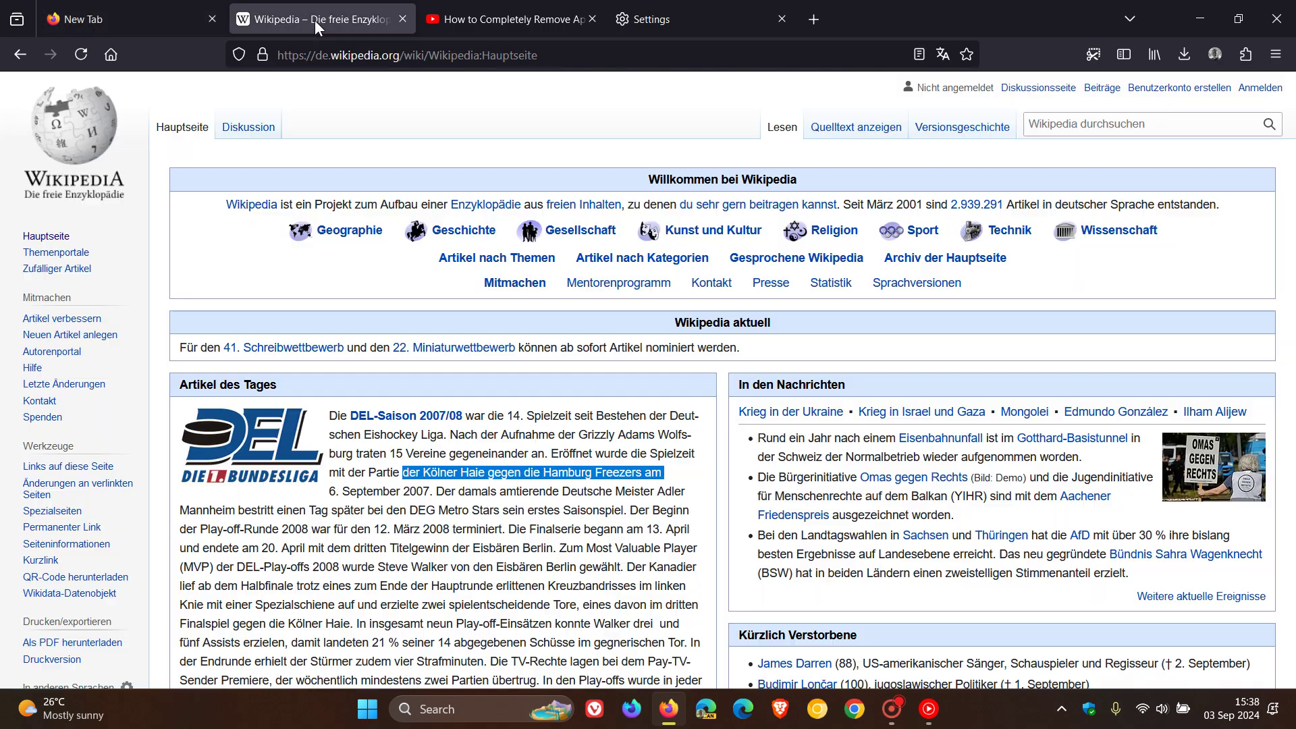
click(492, 20)
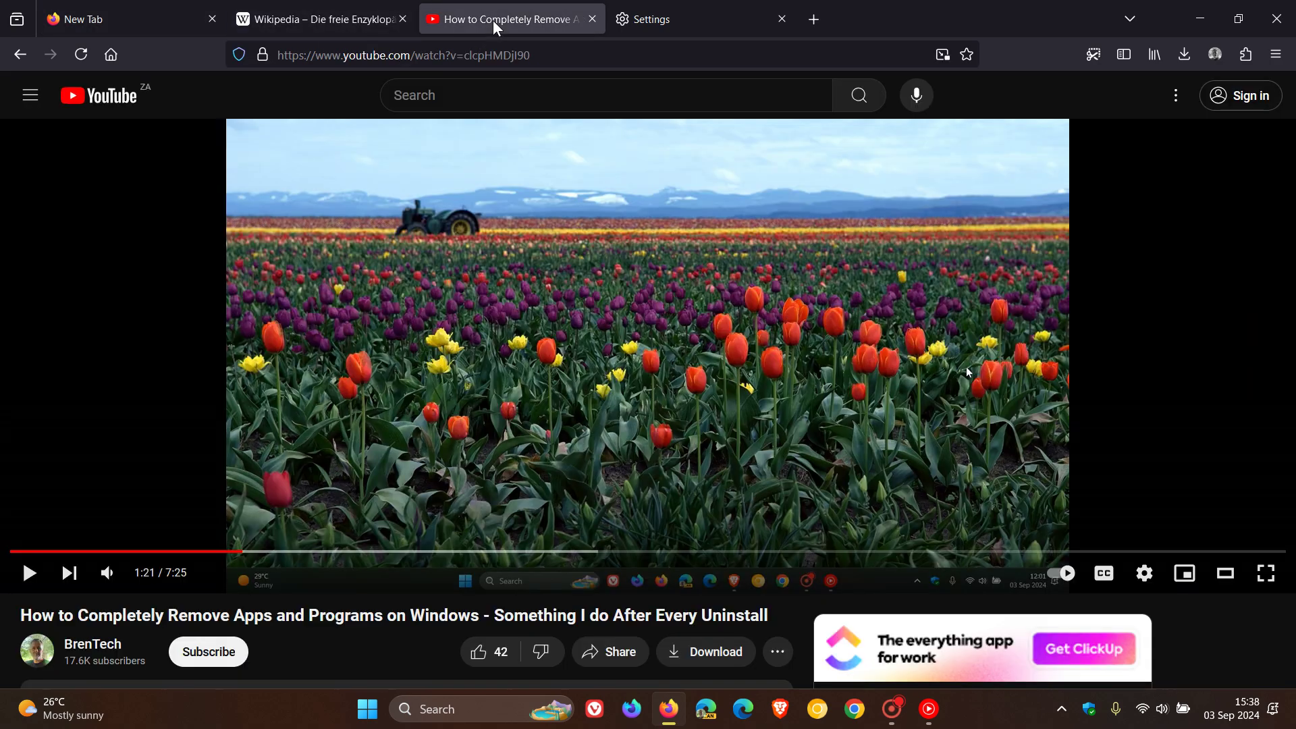
click(144, 22)
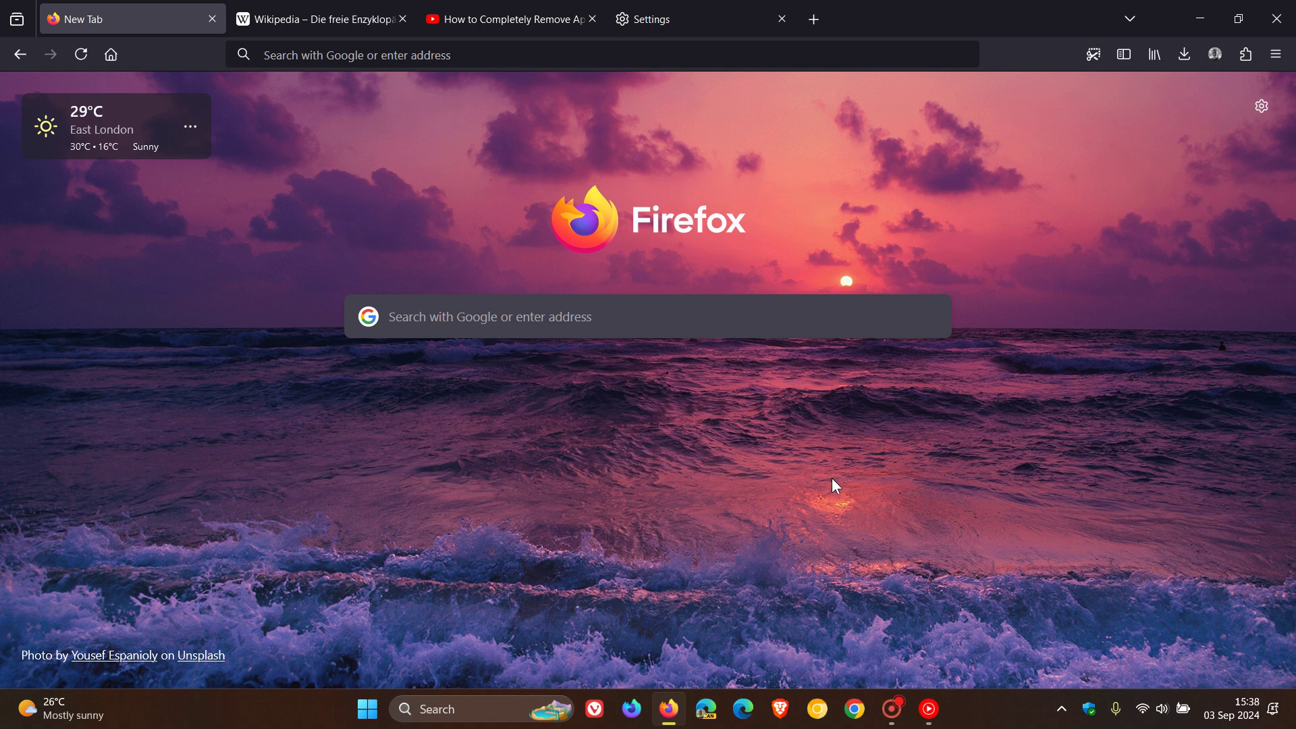